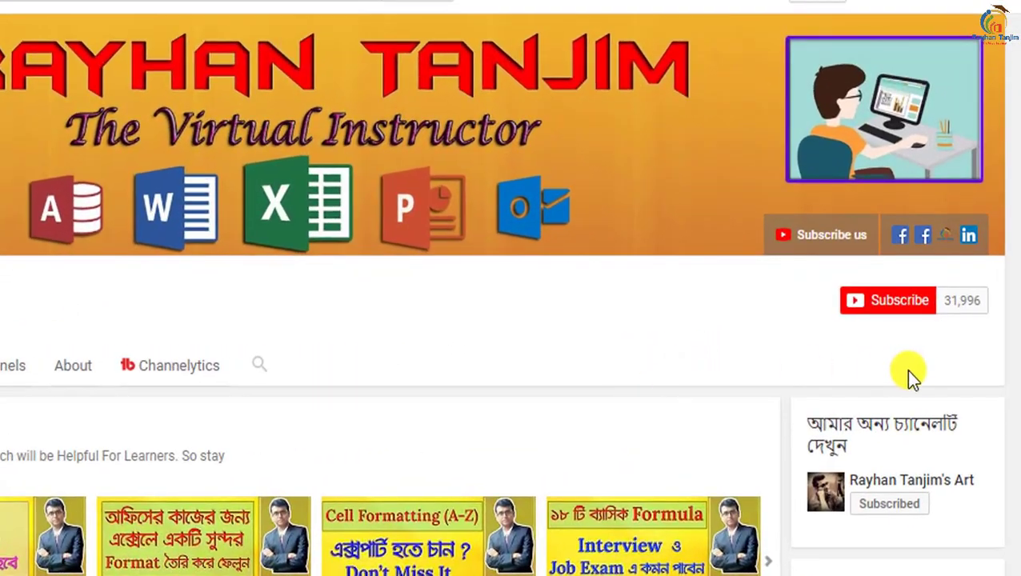
Subscribe to the YouTube channel and save its bell notifications as All.
{"action": "left_click", "coordinate": [905, 307]}
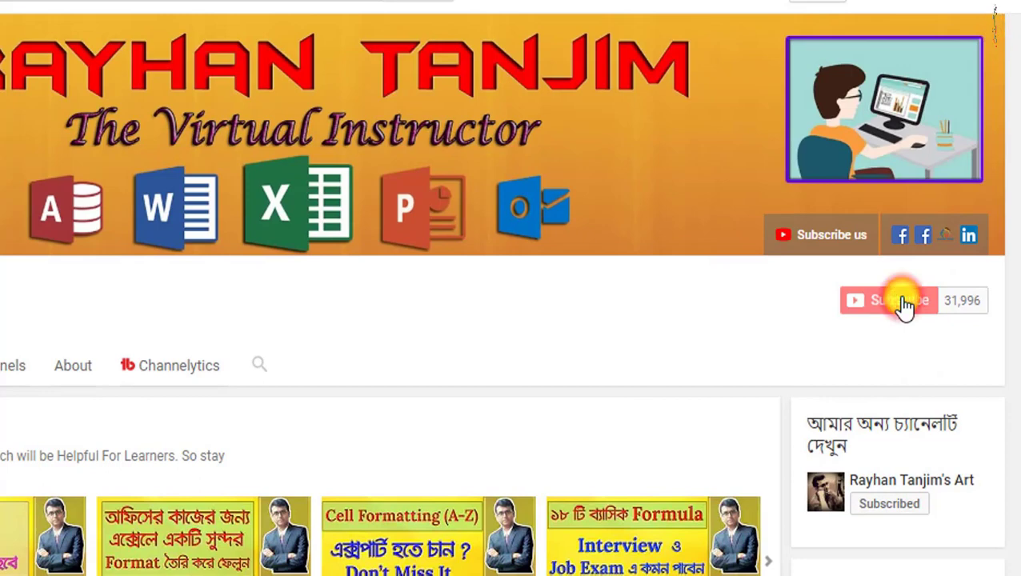
{"action": "left_click", "coordinate": [922, 306]}
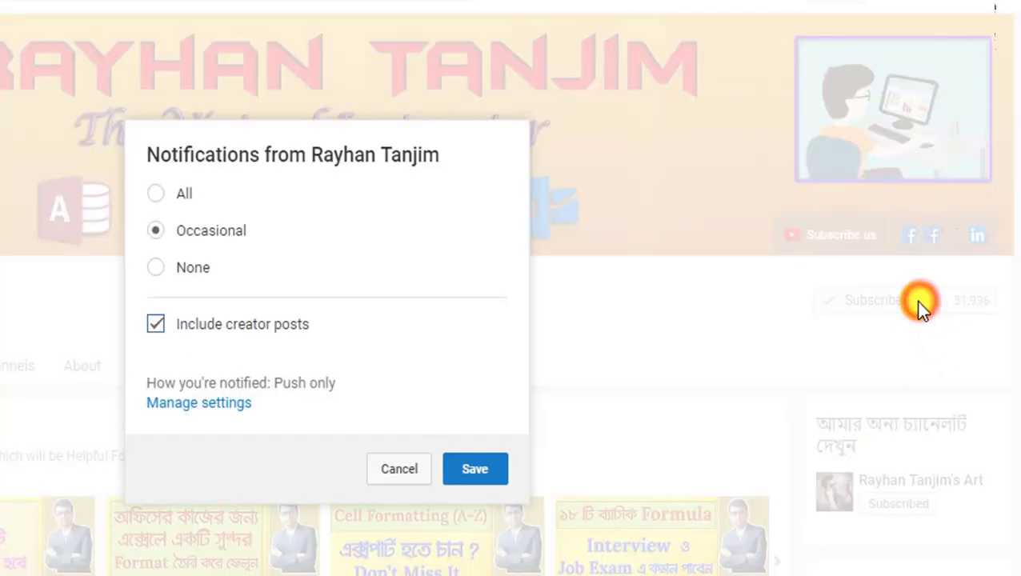
{"action": "left_click", "coordinate": [159, 198]}
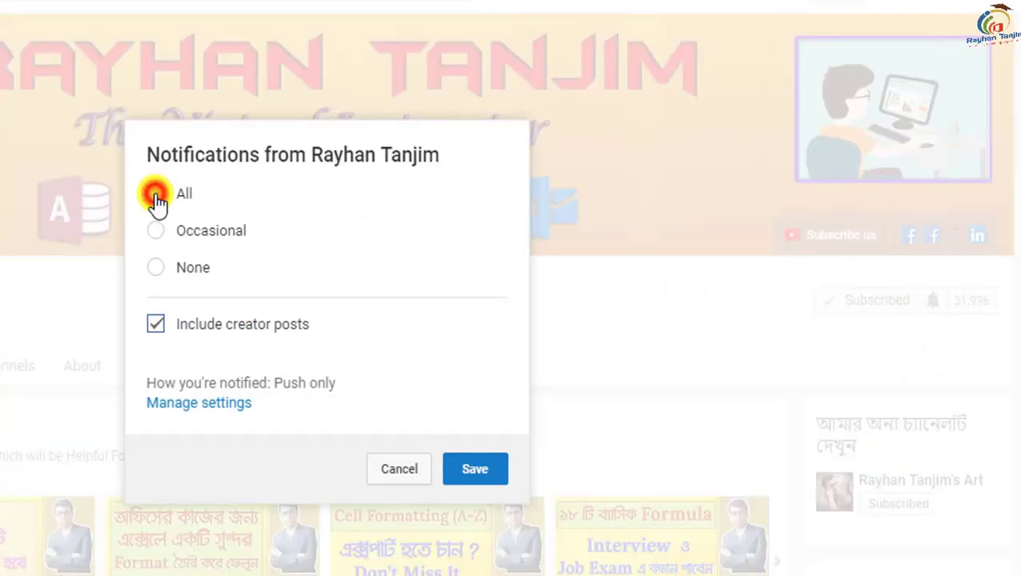
{"action": "left_click", "coordinate": [477, 472]}
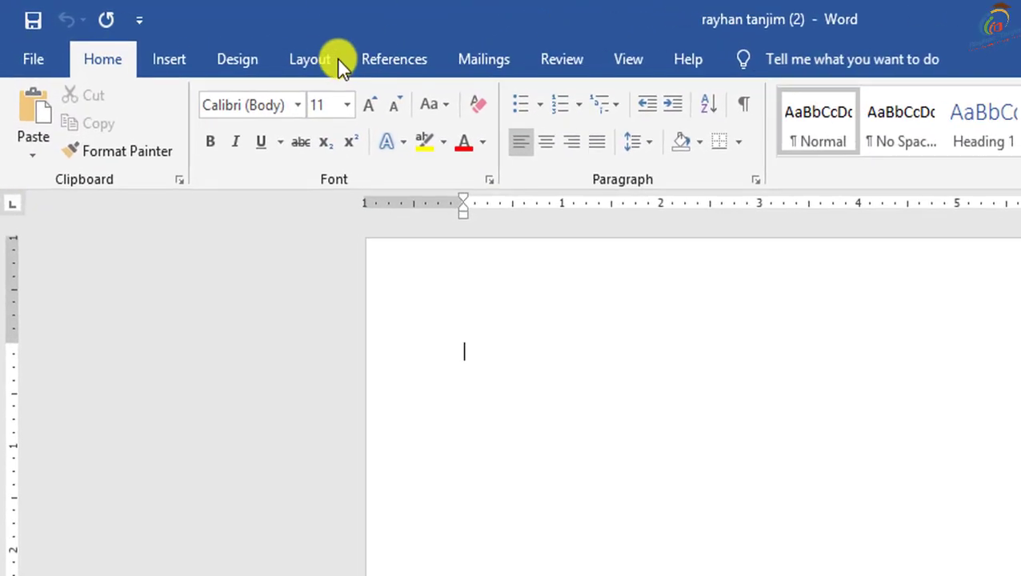
Set the page to A4 portrait with Narrow margins and a two-column layout.
{"action": "left_click", "coordinate": [318, 59]}
{"action": "left_click", "coordinate": [168, 151]}
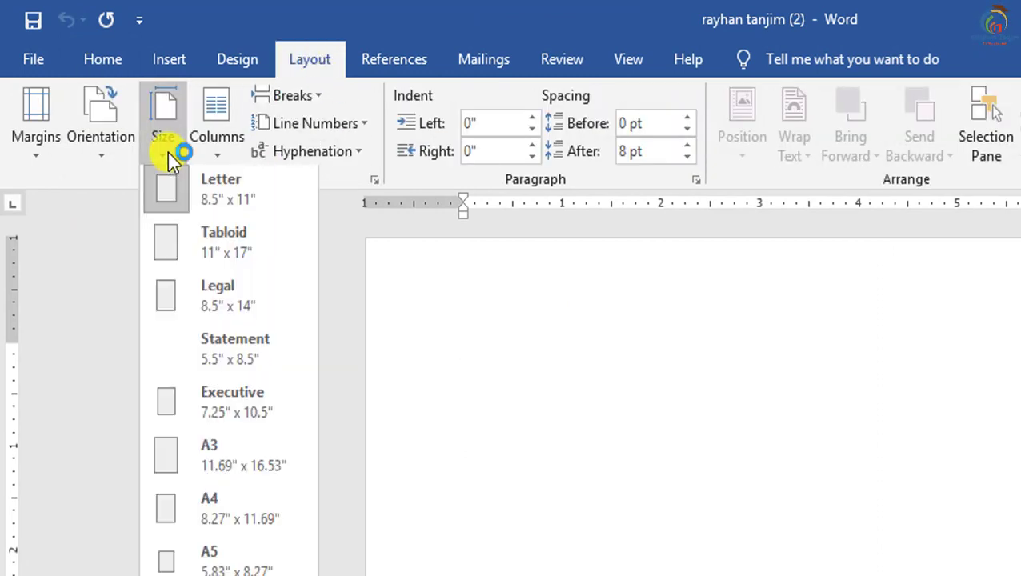
{"action": "left_click", "coordinate": [200, 520]}
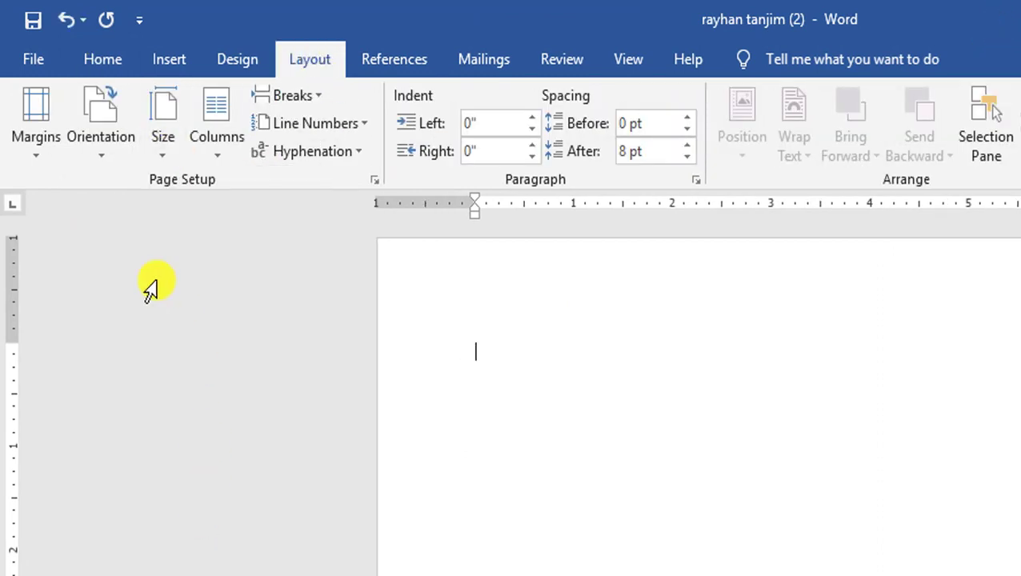
{"action": "left_click", "coordinate": [112, 151]}
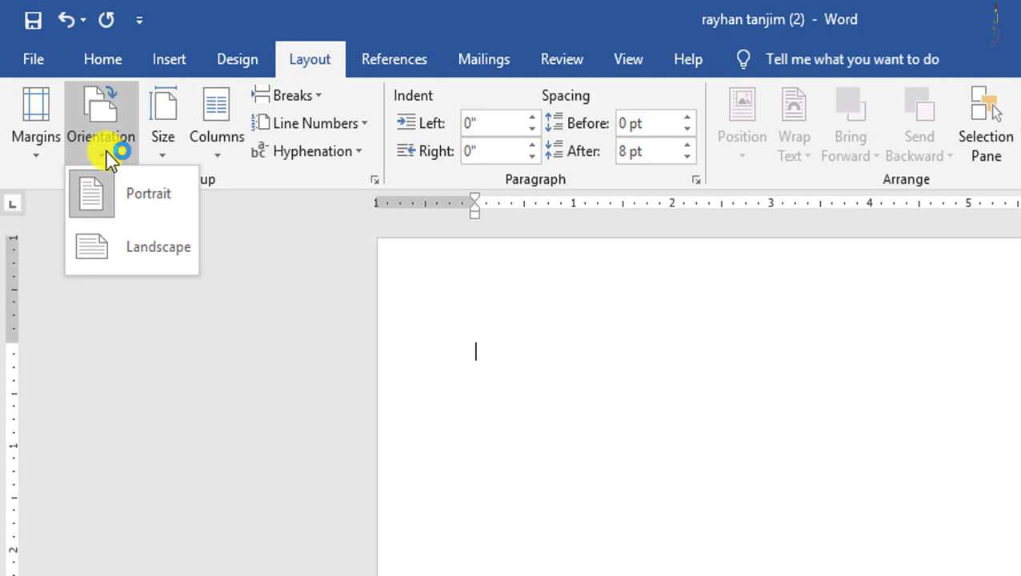
{"action": "left_click", "coordinate": [91, 202]}
{"action": "left_click", "coordinate": [41, 160]}
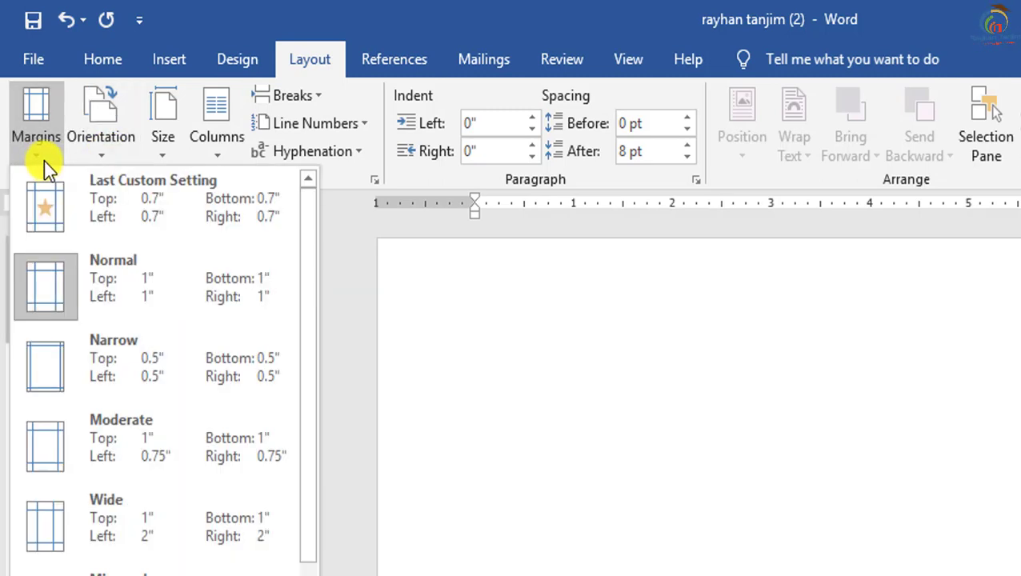
{"action": "left_click", "coordinate": [61, 373]}
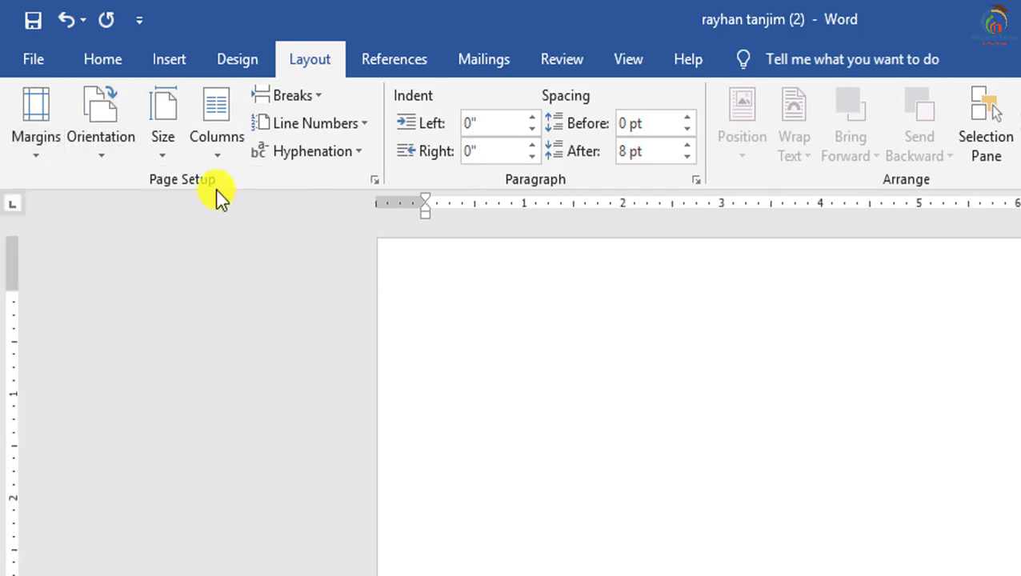
{"action": "left_click", "coordinate": [215, 152]}
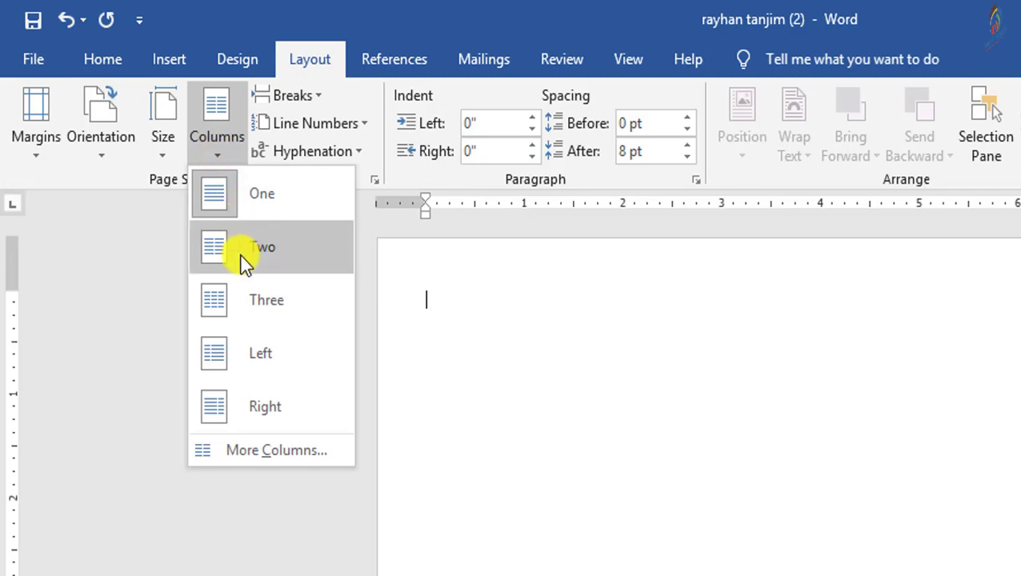
{"action": "left_click", "coordinate": [261, 248]}
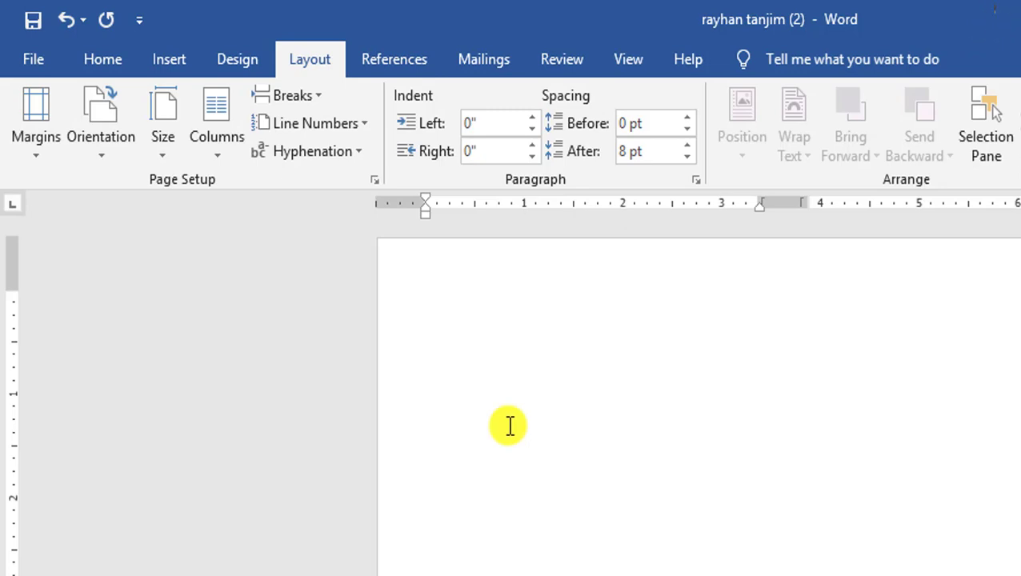
Type question 1 'The train...... From Paris' with its options, then begin '2 My friends ..... the Pyramids'.
{"action": "type", "text": "1 Th"}
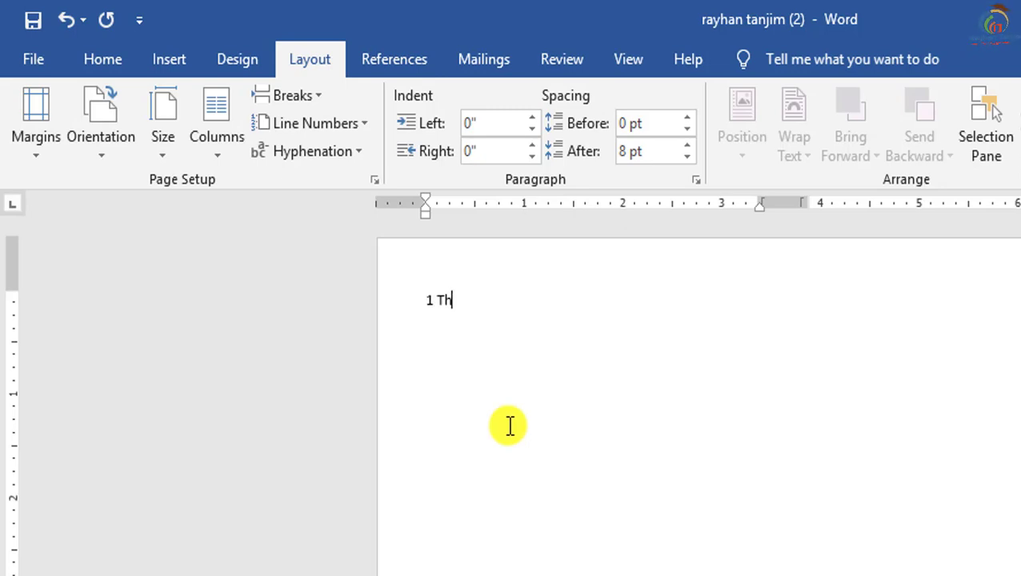
{"action": "type", "text": "e train"}
{"action": "type", "text": "."}
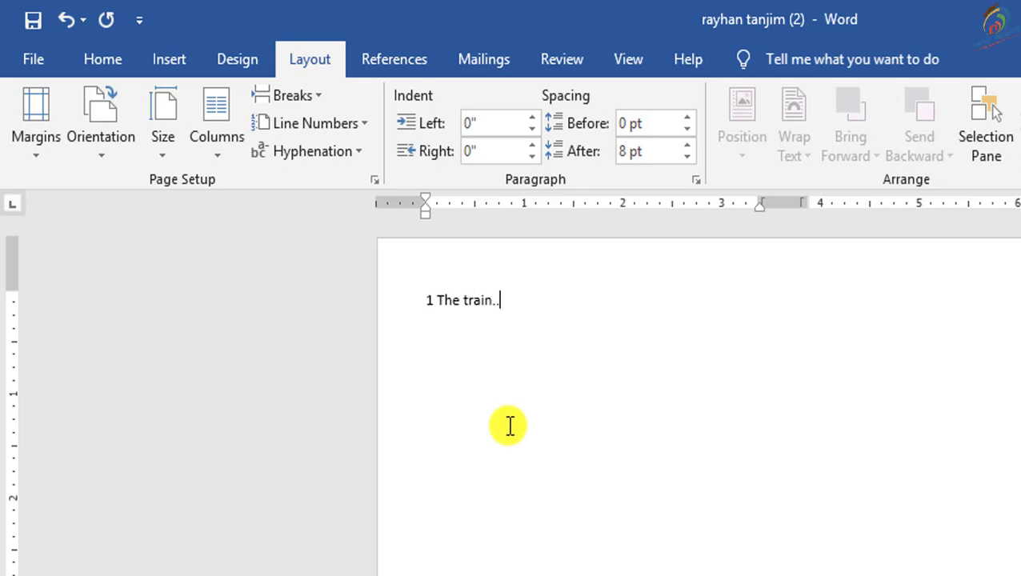
{"action": "type", "text": "....."}
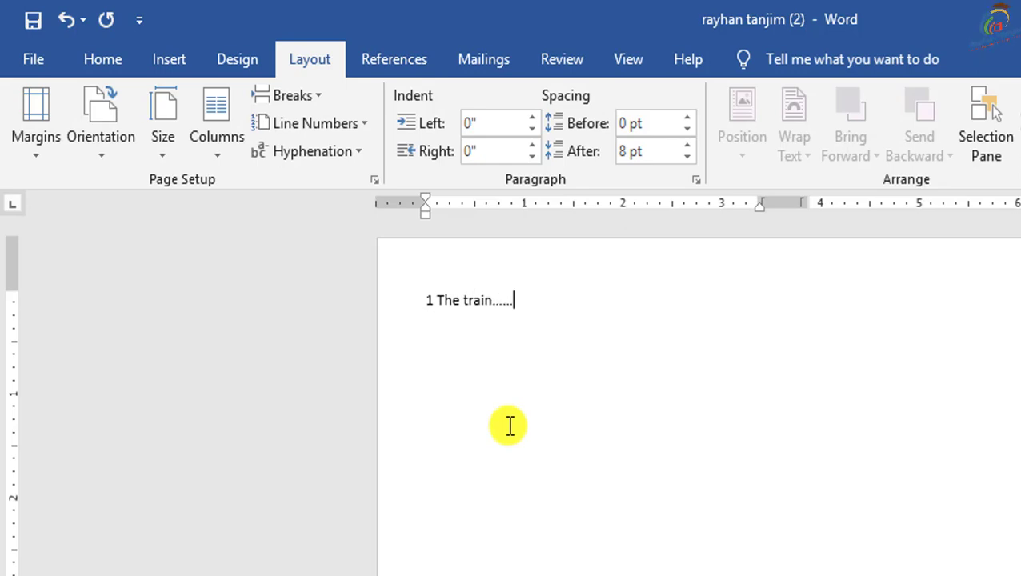
{"action": "type", "text": " From "}
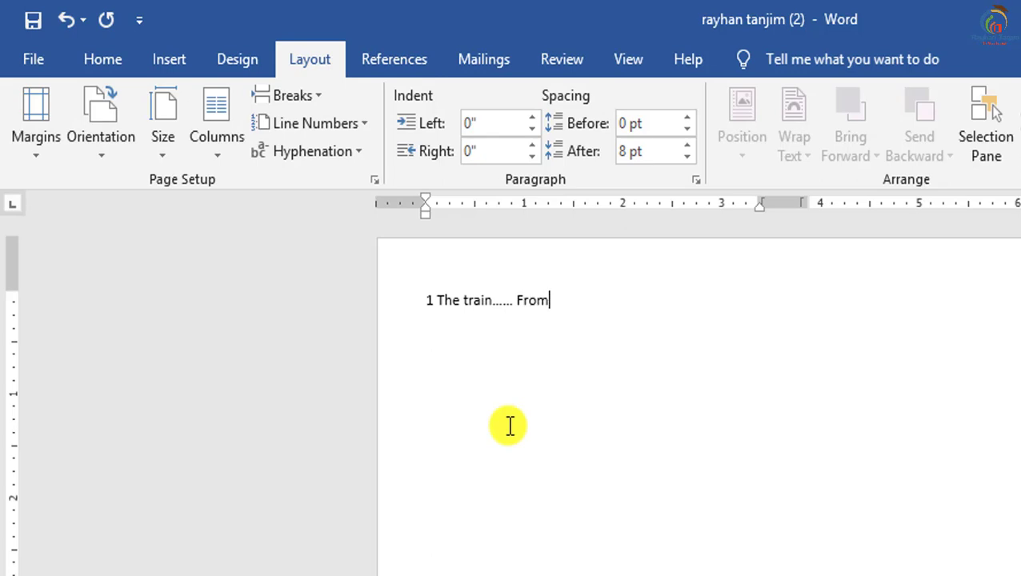
{"action": "type", "text": "Paris"}
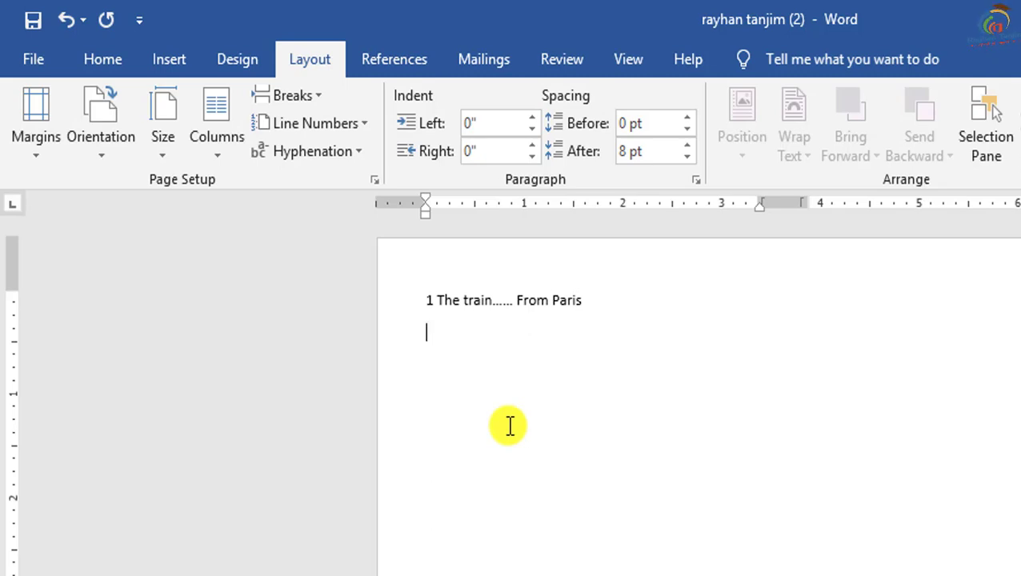
{"action": "key", "text": "Return"}
{"action": "type", "text": "alredy"}
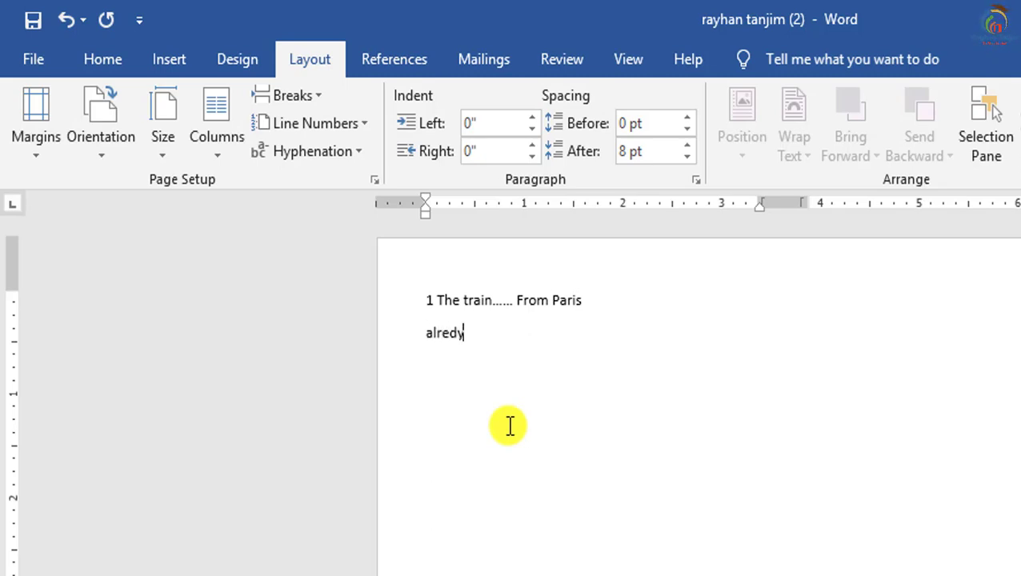
{"action": "type", "text": " arrive"}
{"action": "key", "text": "Return"}
{"action": "type", "text": "alred"}
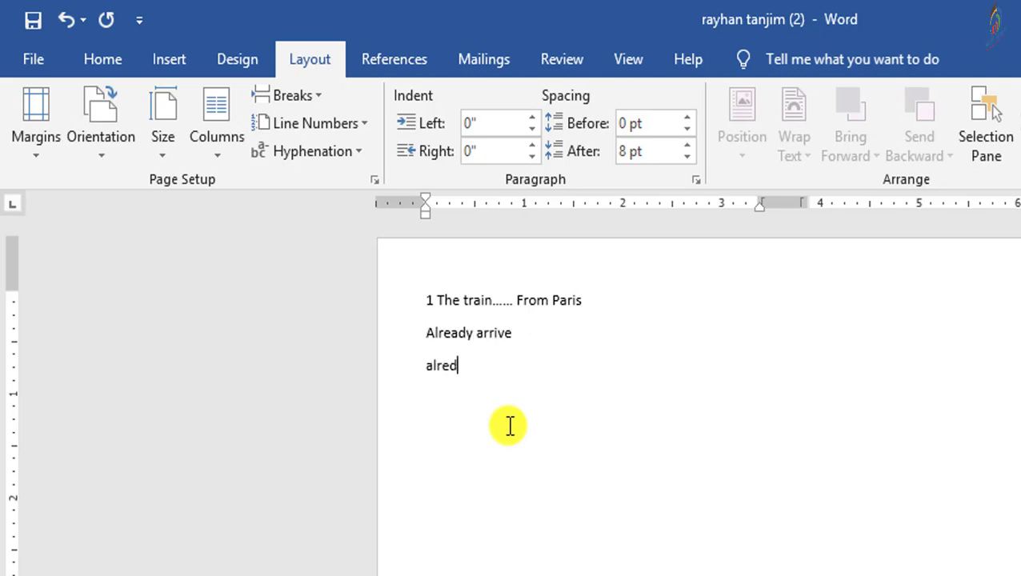
{"action": "type", "text": "y has arrive"}
{"action": "key", "text": "Return"}
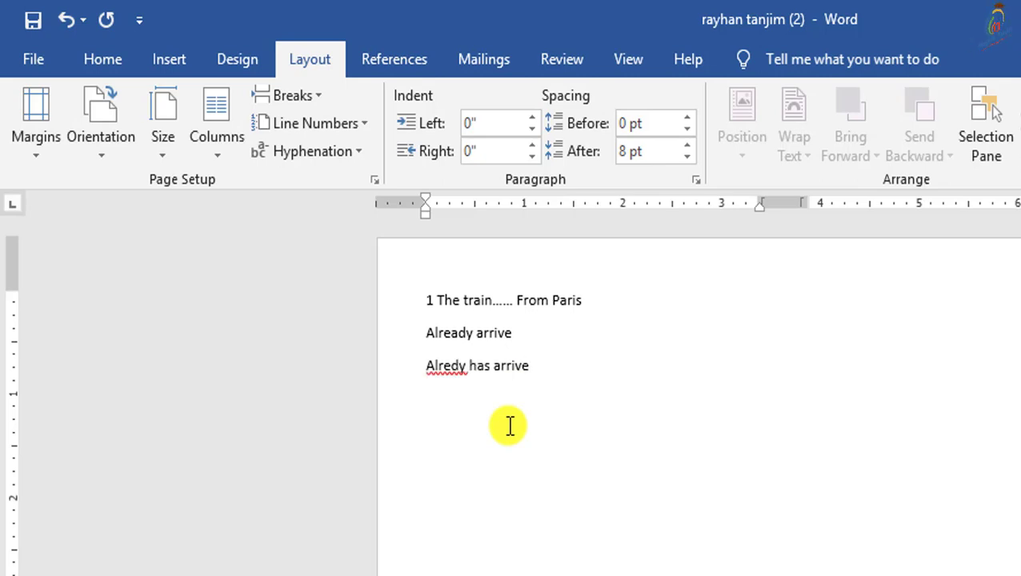
{"action": "type", "text": "Has a"}
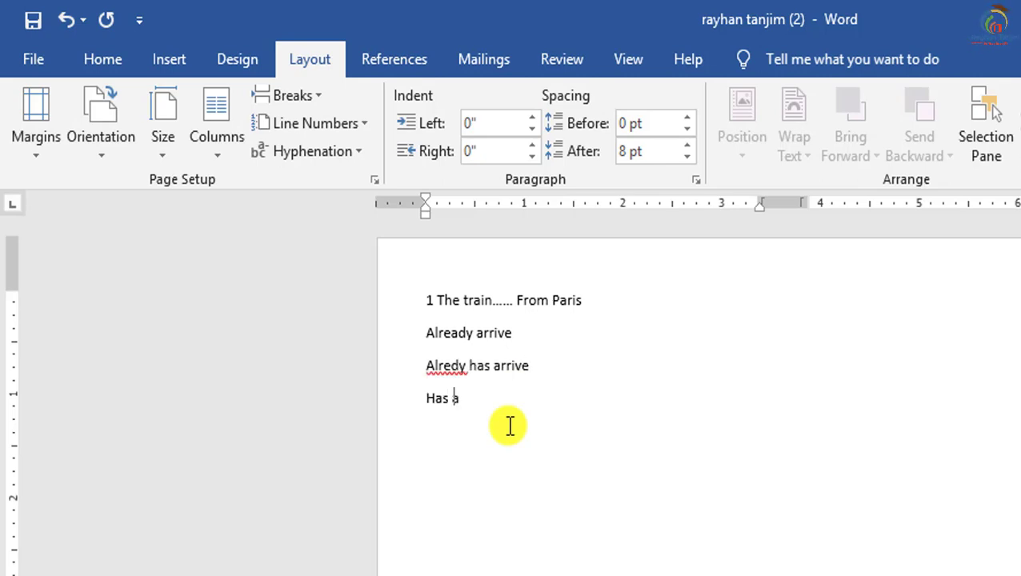
{"action": "type", "text": "lreday arr"}
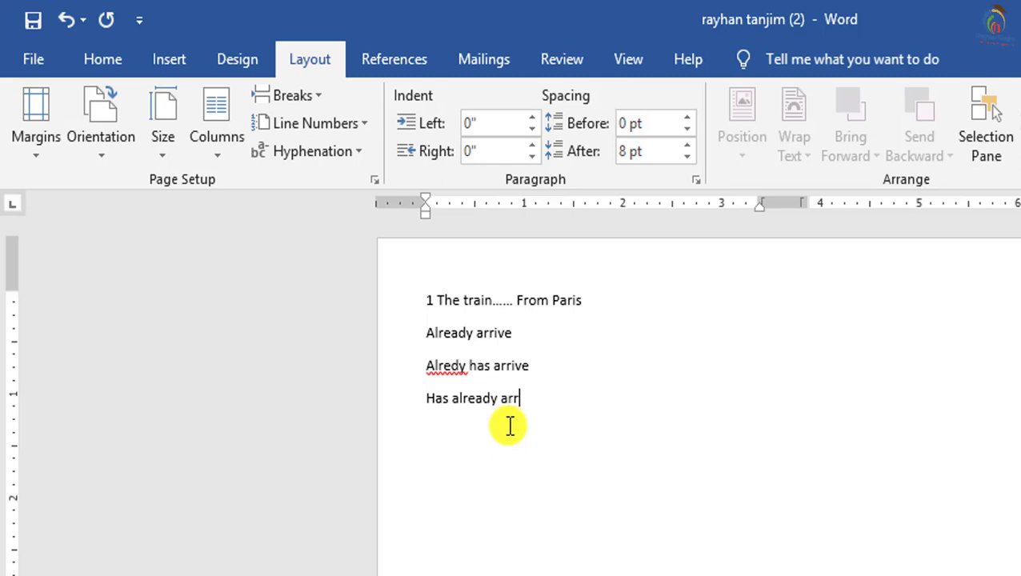
{"action": "type", "text": "ived"}
{"action": "key", "text": "Return"}
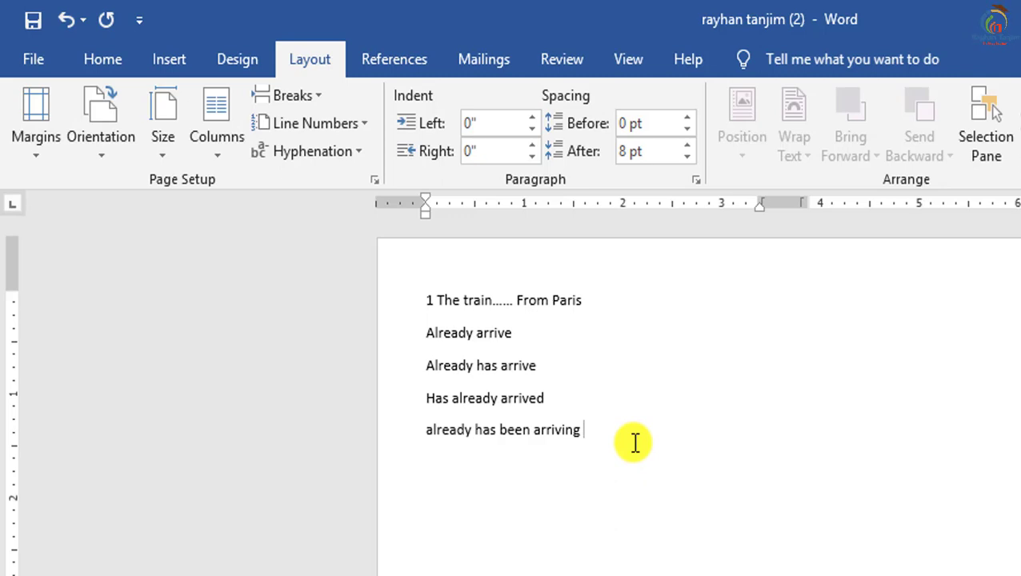
{"action": "key", "text": "Return"}
{"action": "type", "text": "2 "}
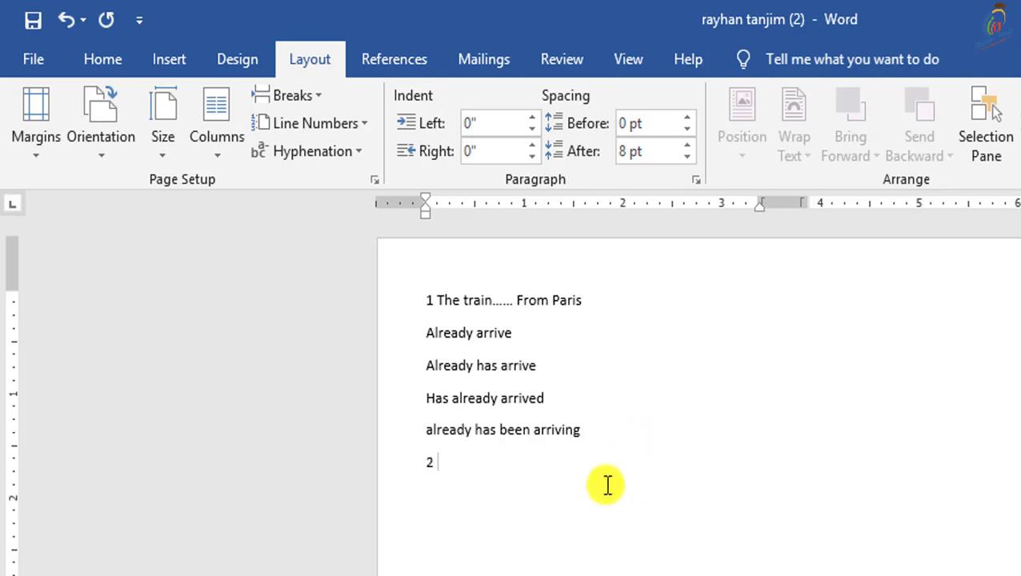
{"action": "type", "text": "My friends "}
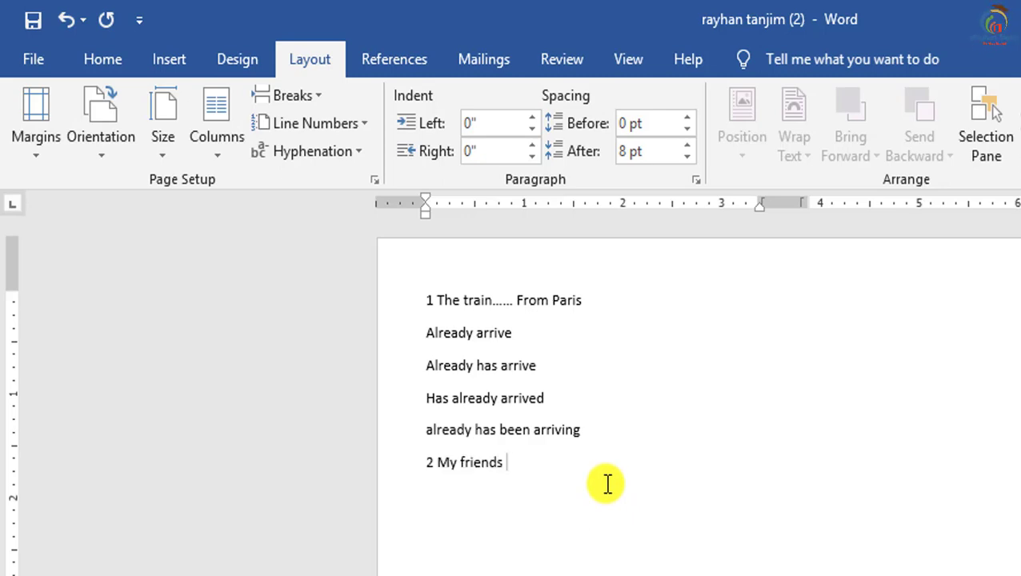
{"action": "type", "text": "..... the"}
{"action": "type", "text": " Pyramid"}
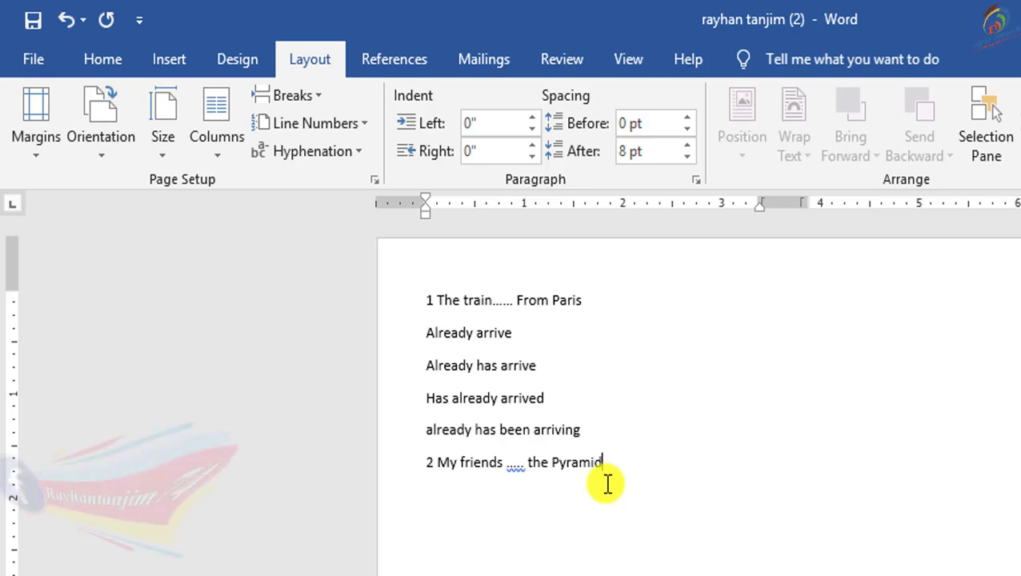
{"action": "type", "text": "s"}
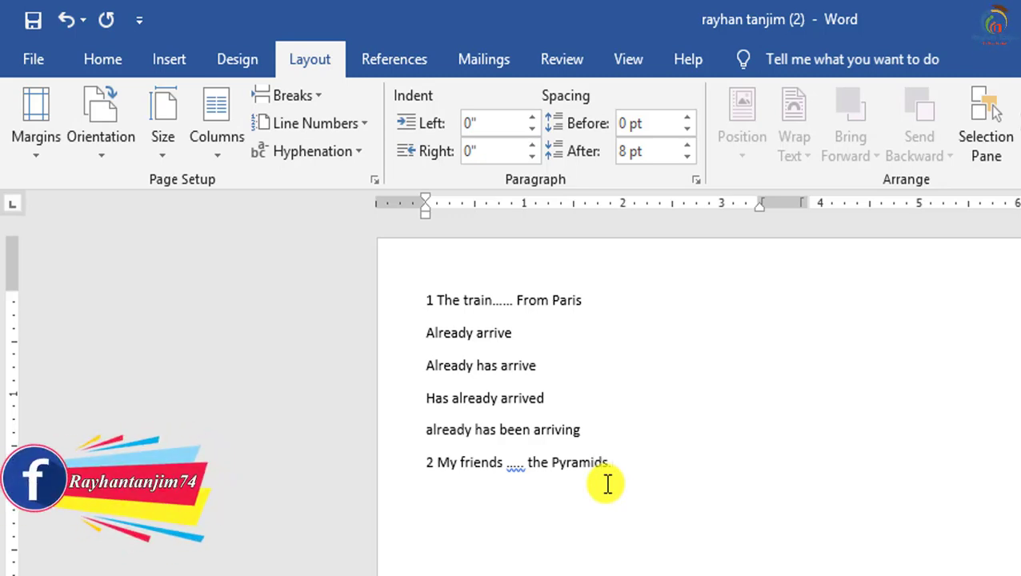
Add question 2's options: Has been seen, never seen, have never seen, have never saw.
{"action": "key", "text": "Return"}
{"action": "type", "text": "Has been "}
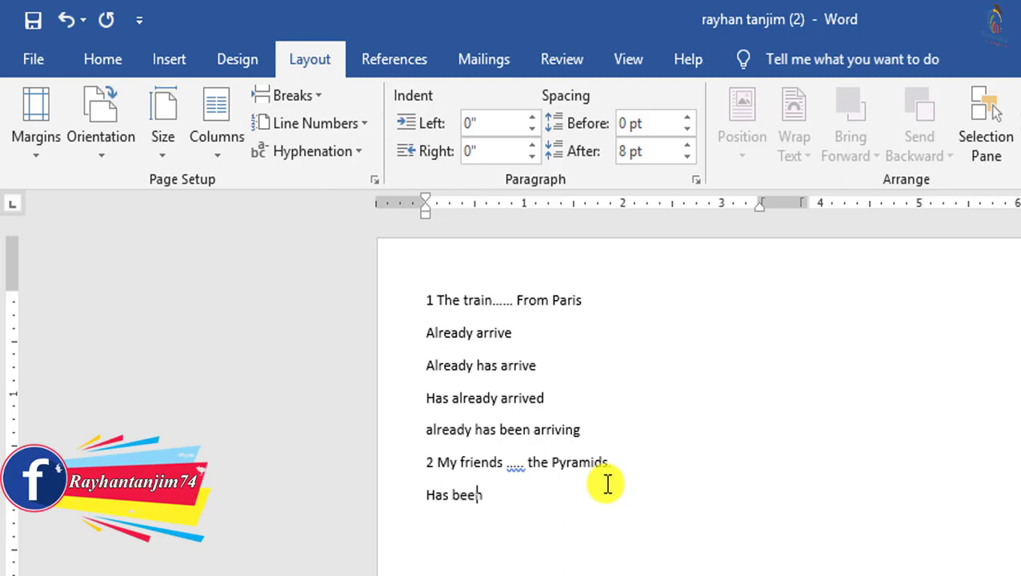
{"action": "type", "text": "seen"}
{"action": "key", "text": "Return"}
{"action": "type", "text": "nev"}
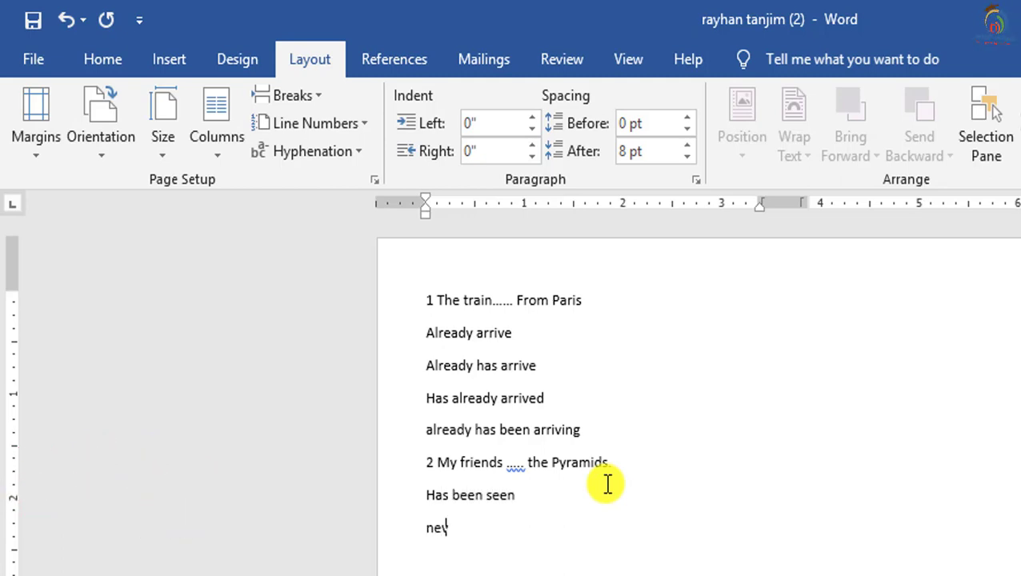
{"action": "type", "text": "er seen"}
{"action": "key", "text": "Return"}
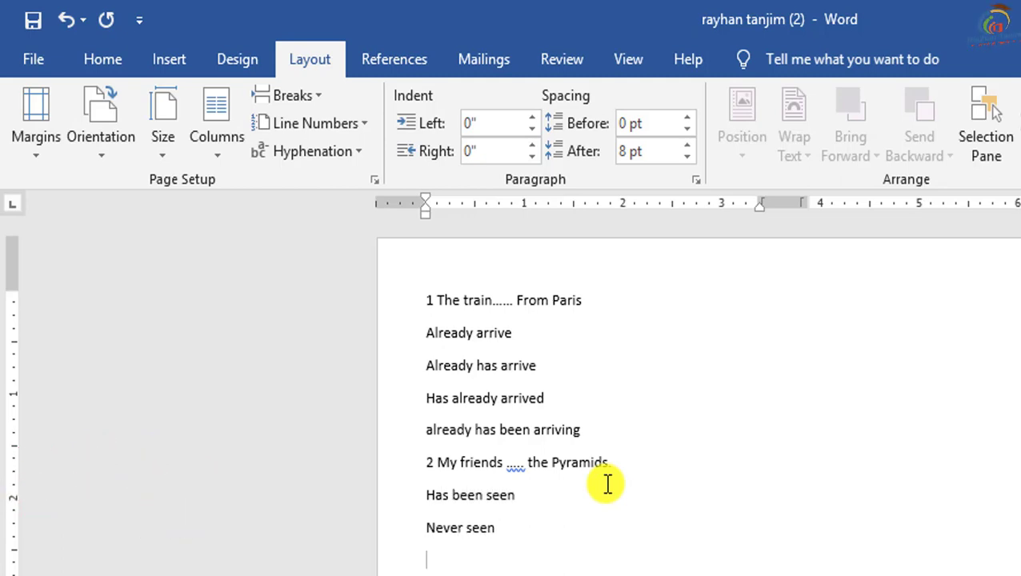
{"action": "type", "text": "have ne"}
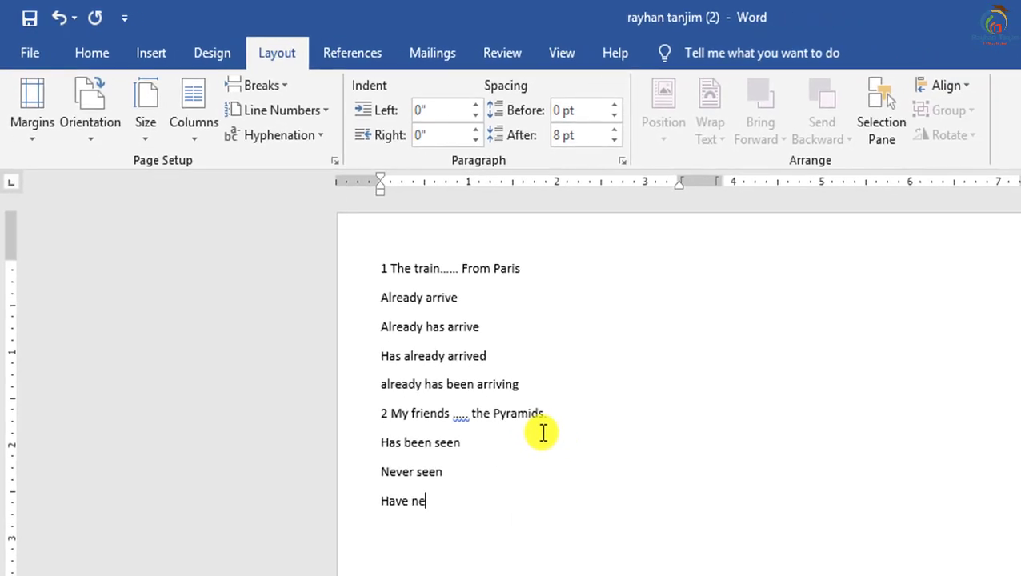
{"action": "type", "text": "ver seen"}
{"action": "key", "text": "Return"}
{"action": "type", "text": "have never saw"}
Ignore the spelling flag on question 2's blank.
{"action": "left_click", "coordinate": [391, 445]}
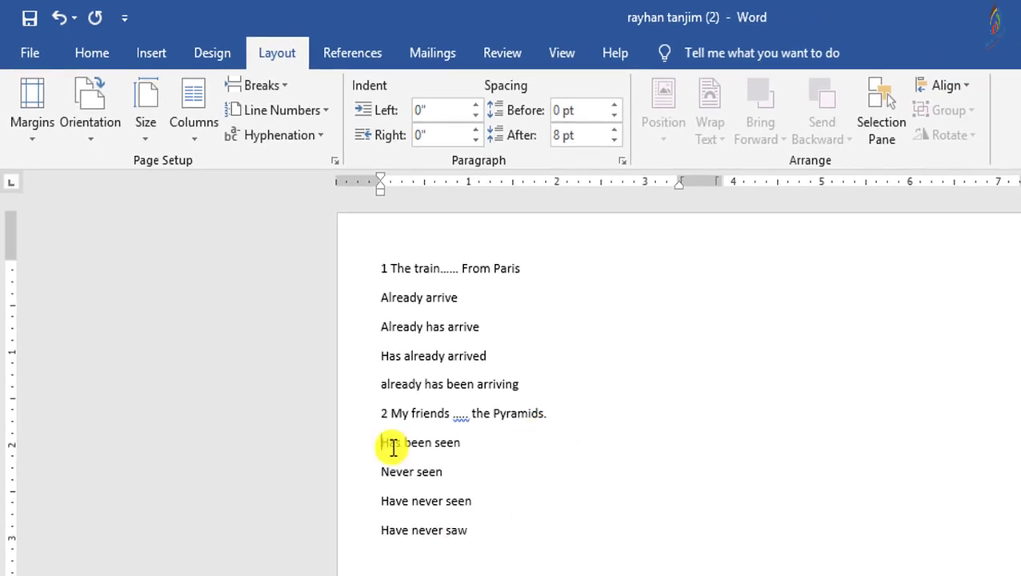
{"action": "right_click", "coordinate": [471, 415]}
{"action": "left_click", "coordinate": [521, 497]}
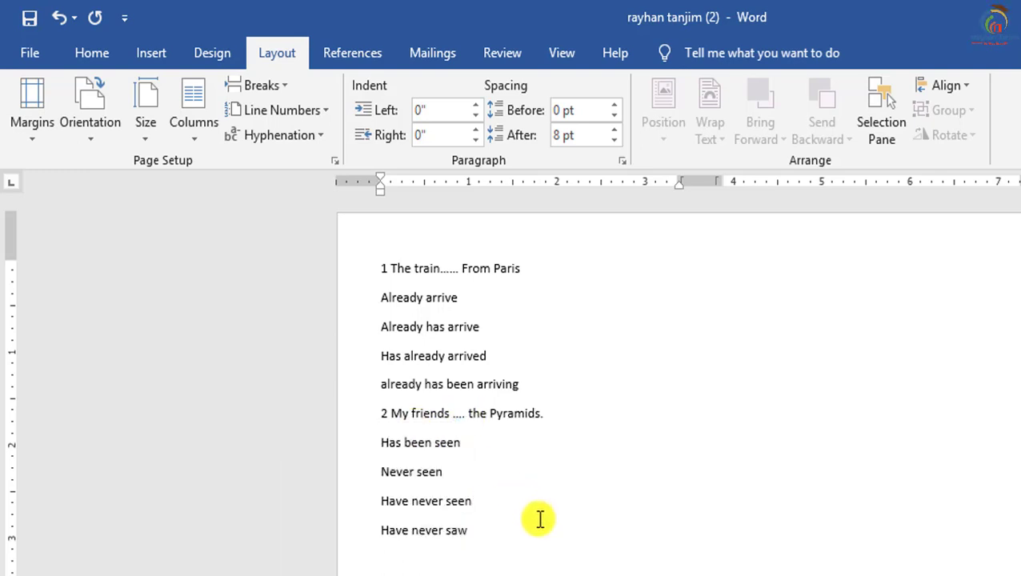
Format all the document text as Times New Roman, size 12.
{"action": "key", "text": "ctrl+a"}
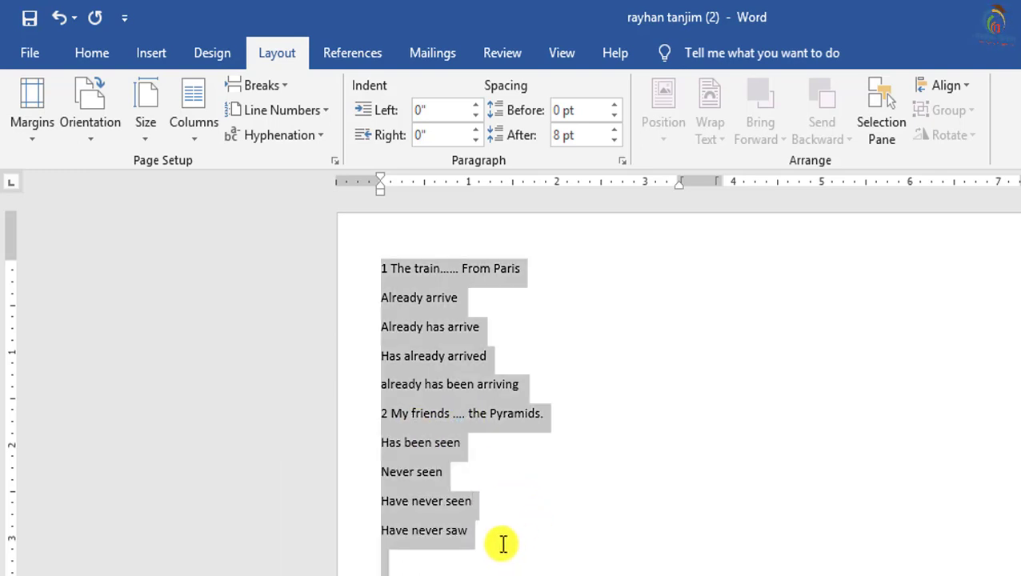
{"action": "left_click", "coordinate": [83, 53]}
{"action": "left_click", "coordinate": [244, 94]}
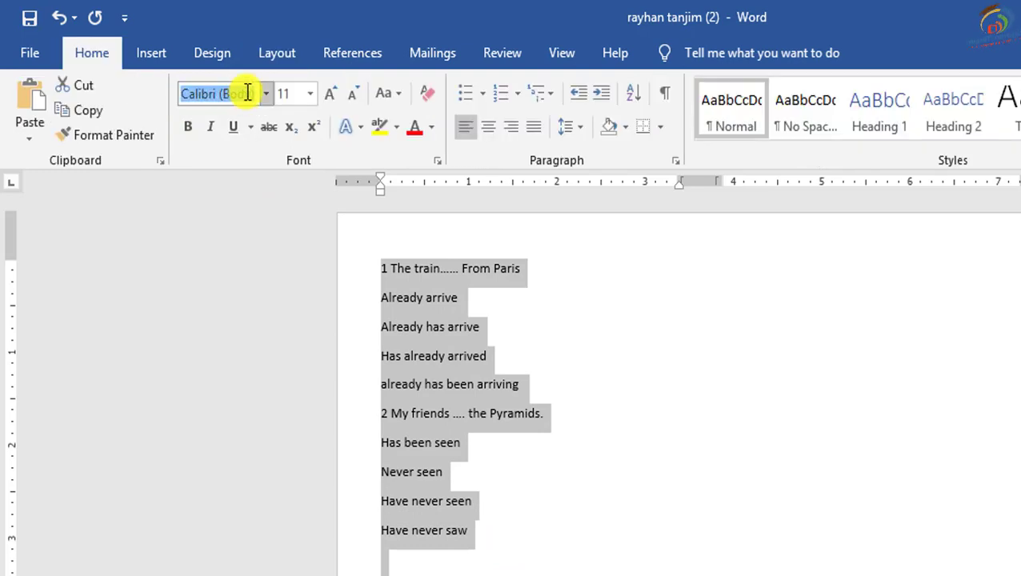
{"action": "type", "text": "Times New Roman"}
{"action": "key", "text": "Return"}
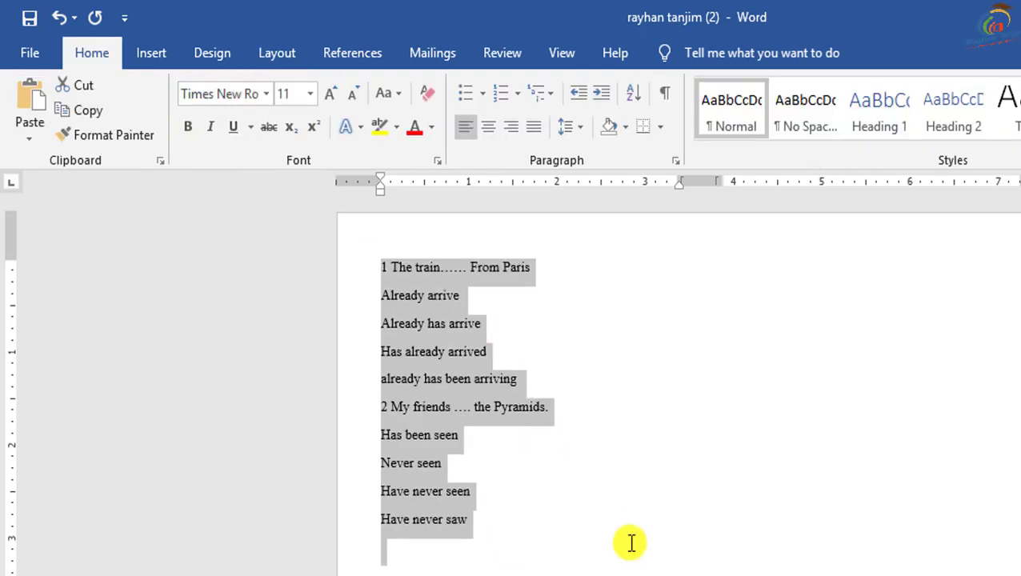
{"action": "left_click", "coordinate": [328, 96]}
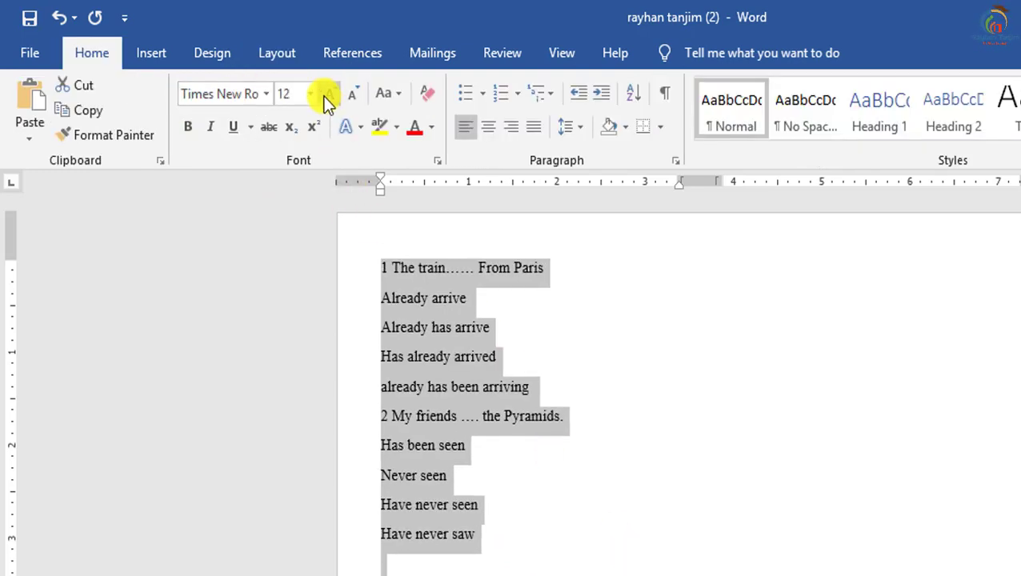
{"action": "left_click", "coordinate": [529, 550]}
Number the questions '1.' and '2.' and insert a blank line between them.
{"action": "left_click", "coordinate": [387, 268]}
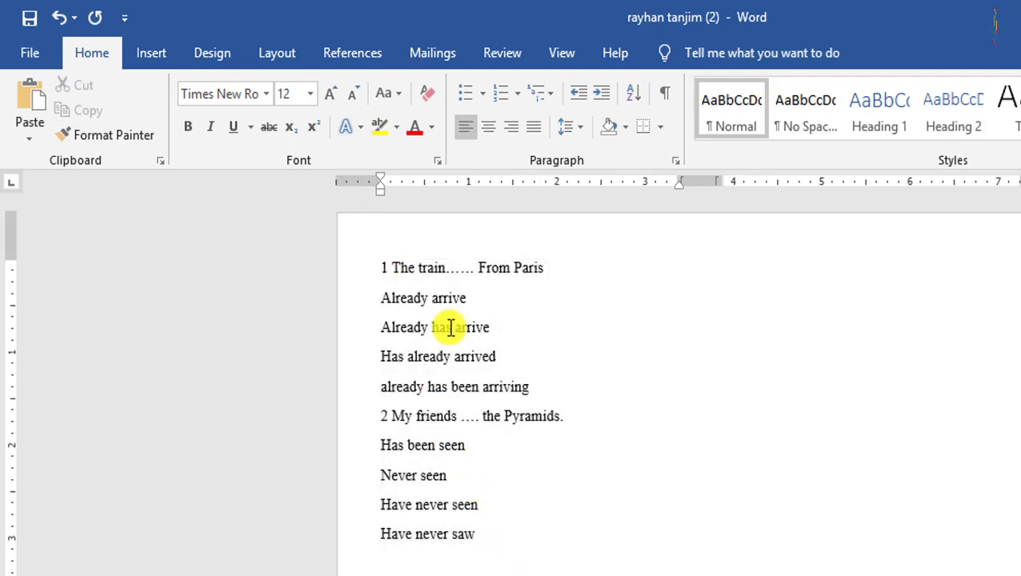
{"action": "type", "text": "."}
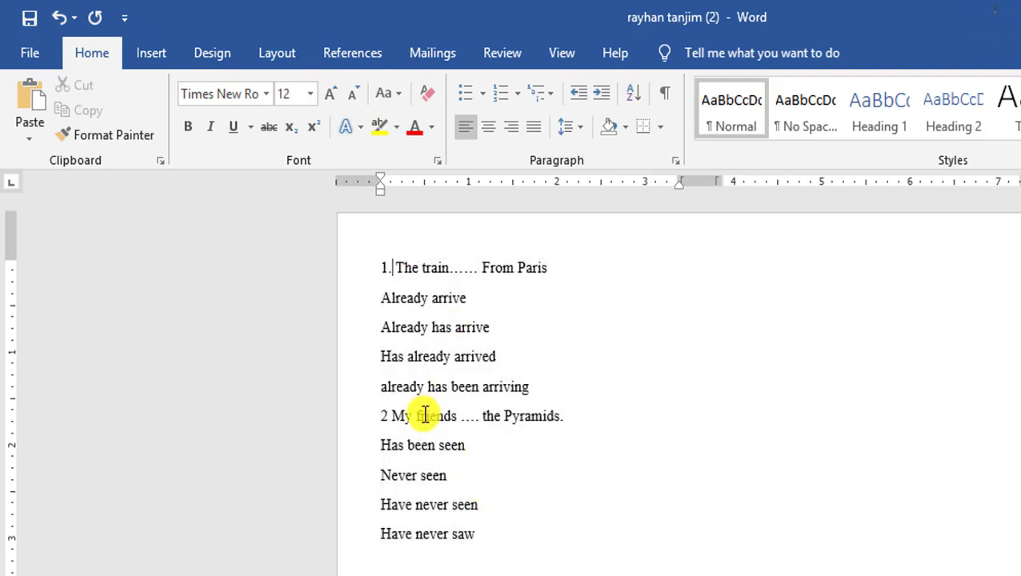
{"action": "left_click", "coordinate": [388, 416]}
{"action": "type", "text": "."}
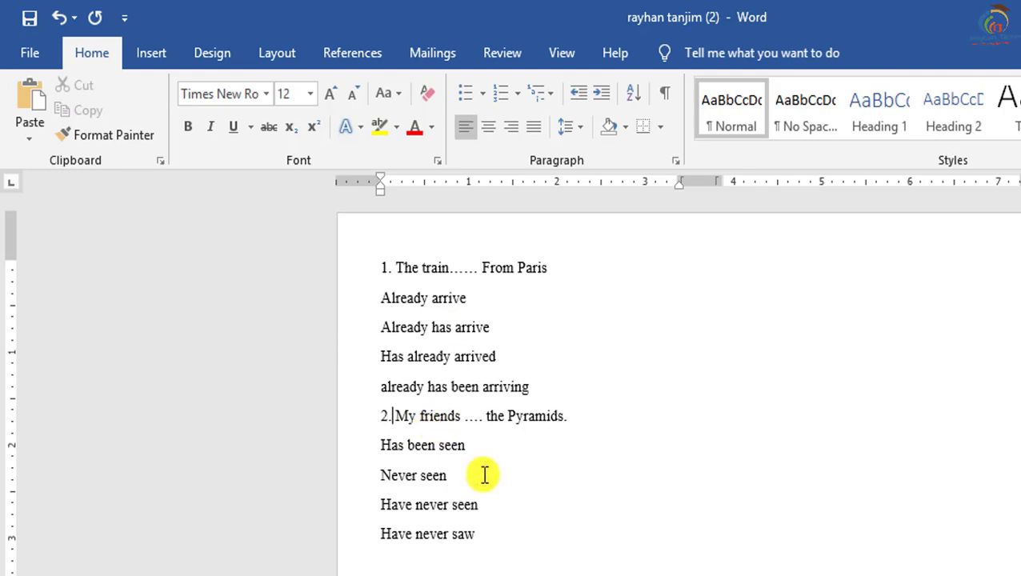
{"action": "left_click", "coordinate": [515, 511]}
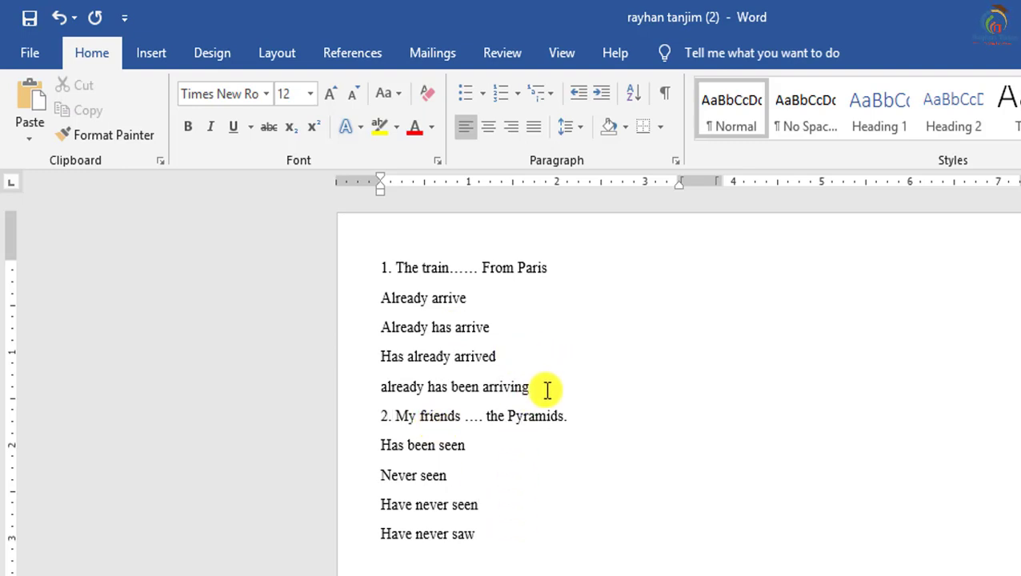
{"action": "left_click", "coordinate": [548, 390]}
{"action": "key", "text": "Return"}
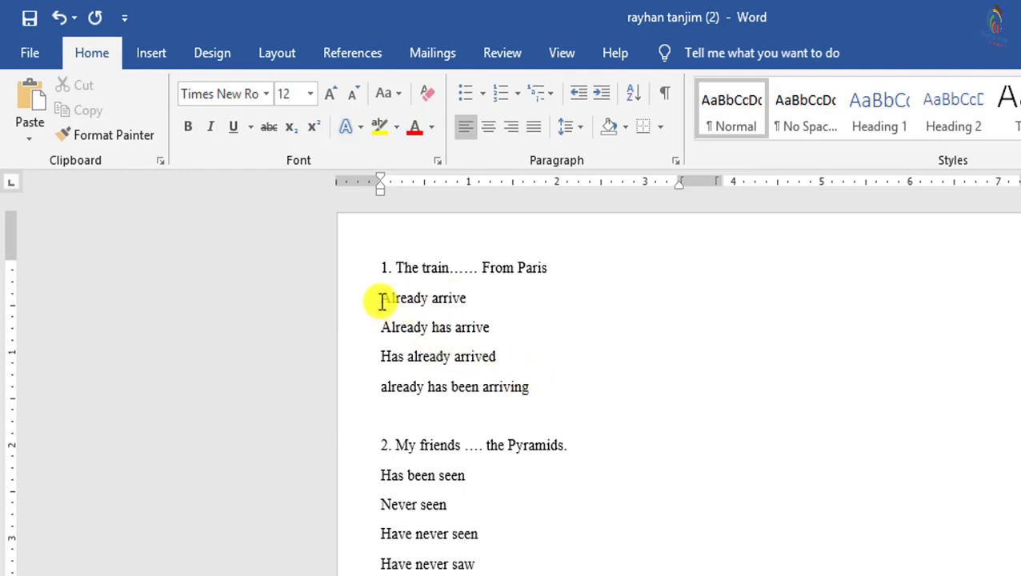
Insert circled OMR-font bubbles A and B before question 1's first two options.
{"action": "left_click", "coordinate": [382, 300]}
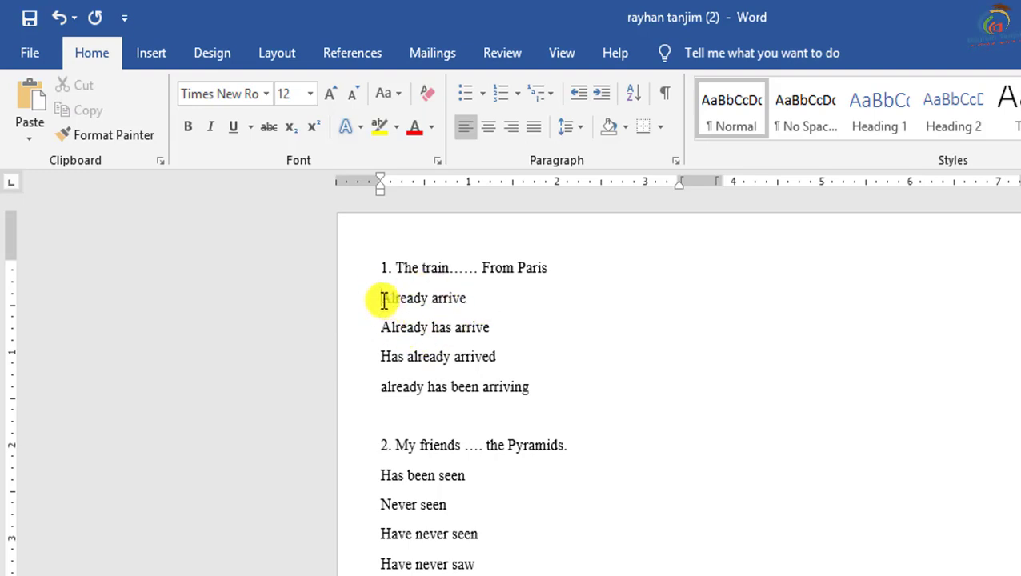
{"action": "left_click", "coordinate": [249, 98]}
{"action": "type", "text": "OM"}
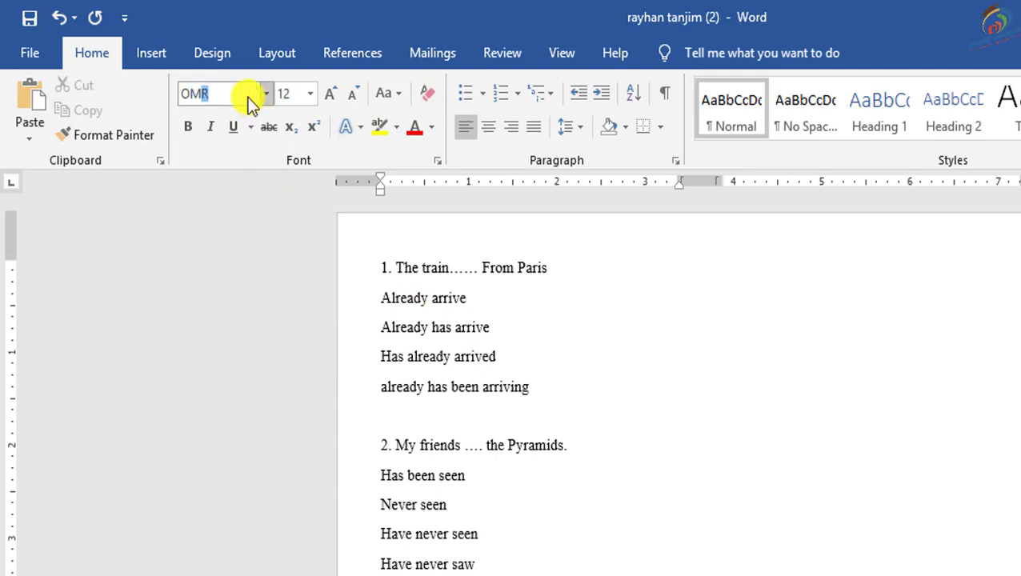
{"action": "type", "text": "R"}
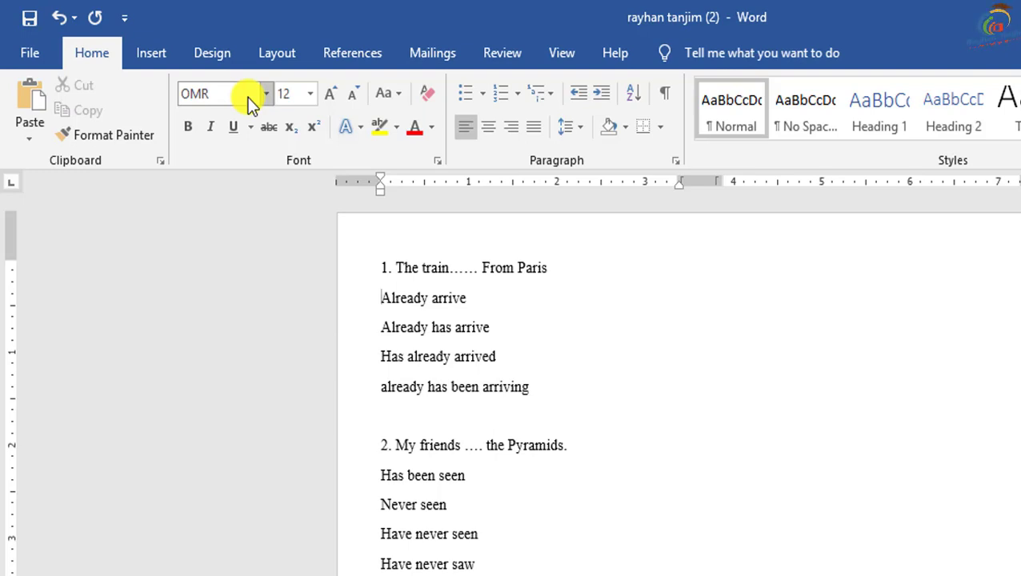
{"action": "type", "text": "a"}
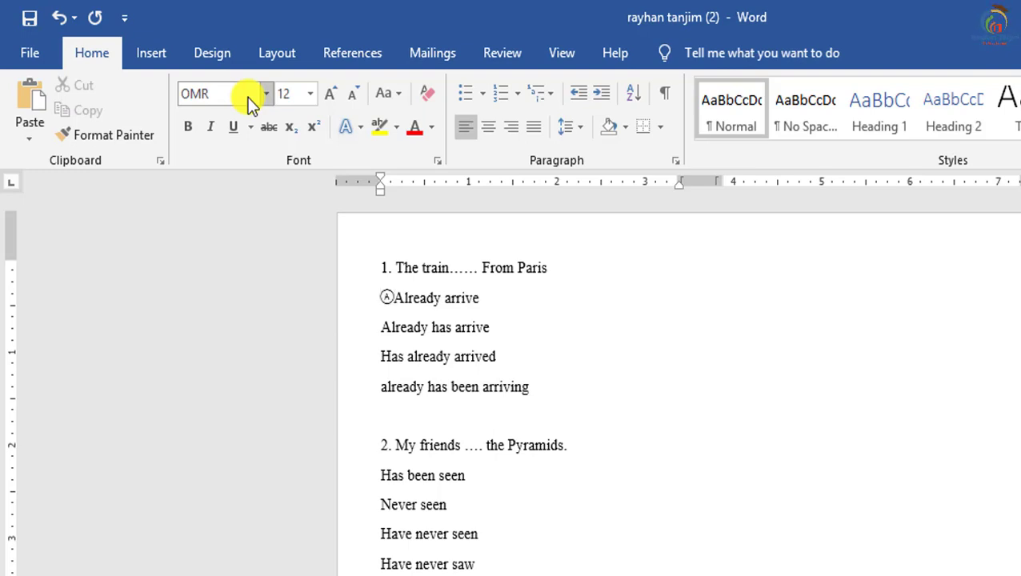
{"action": "left_click", "coordinate": [388, 328]}
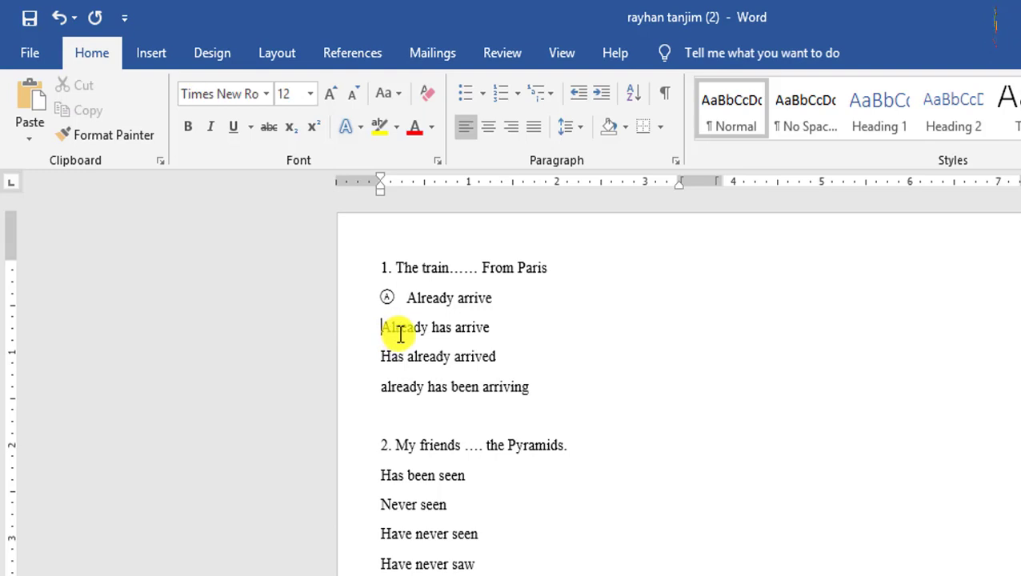
{"action": "left_click", "coordinate": [245, 96]}
{"action": "type", "text": "OM"}
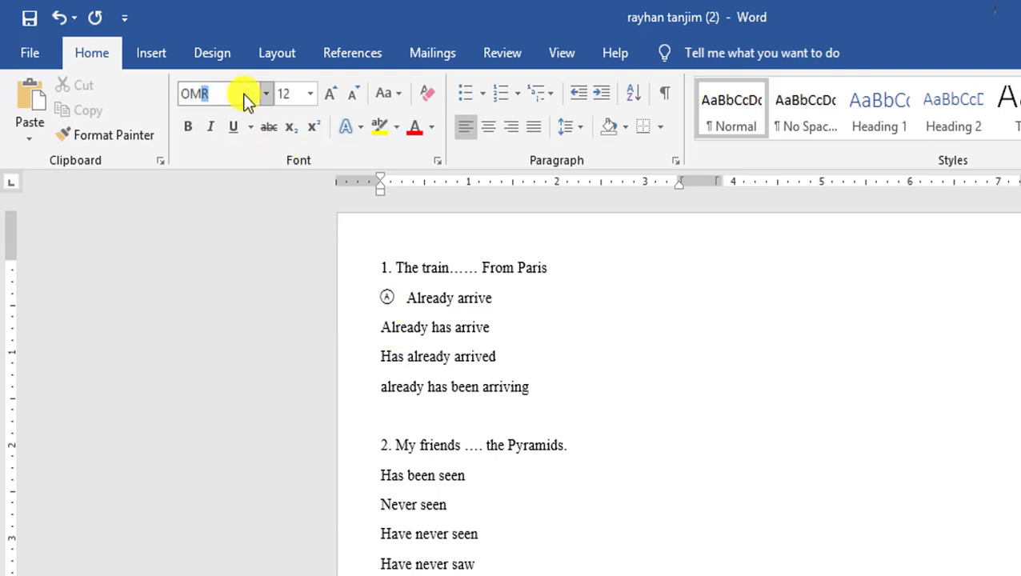
{"action": "type", "text": "R"}
{"action": "type", "text": "b"}
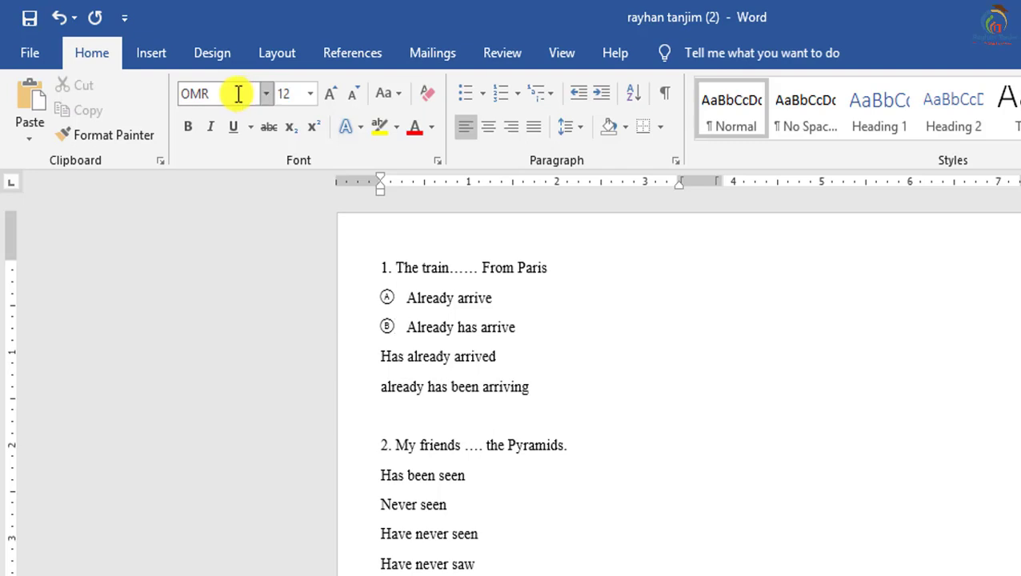
Insert circled OMR-font bubbles C and D before question 1's last two options.
{"action": "left_click", "coordinate": [383, 357]}
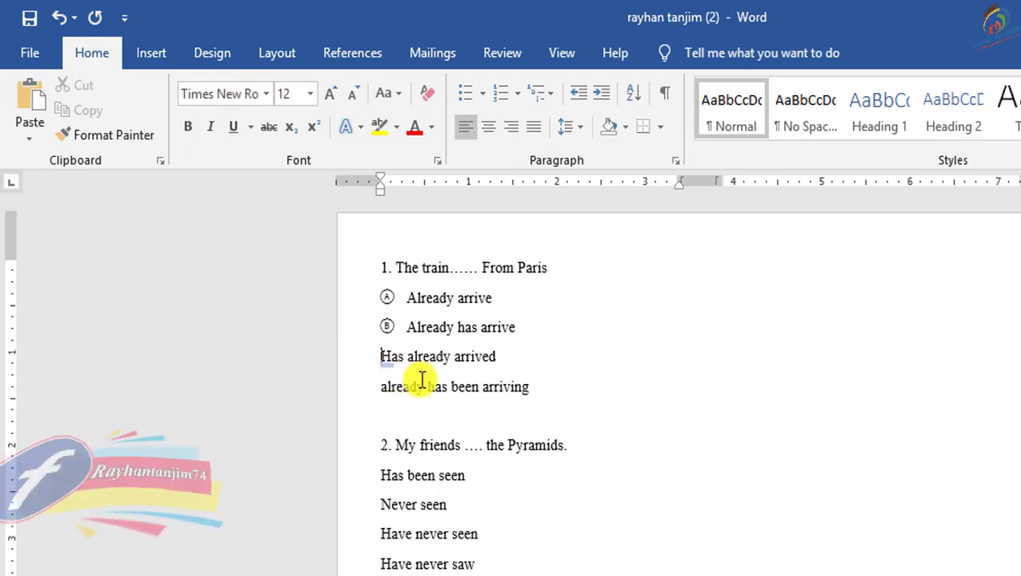
{"action": "left_click", "coordinate": [217, 95]}
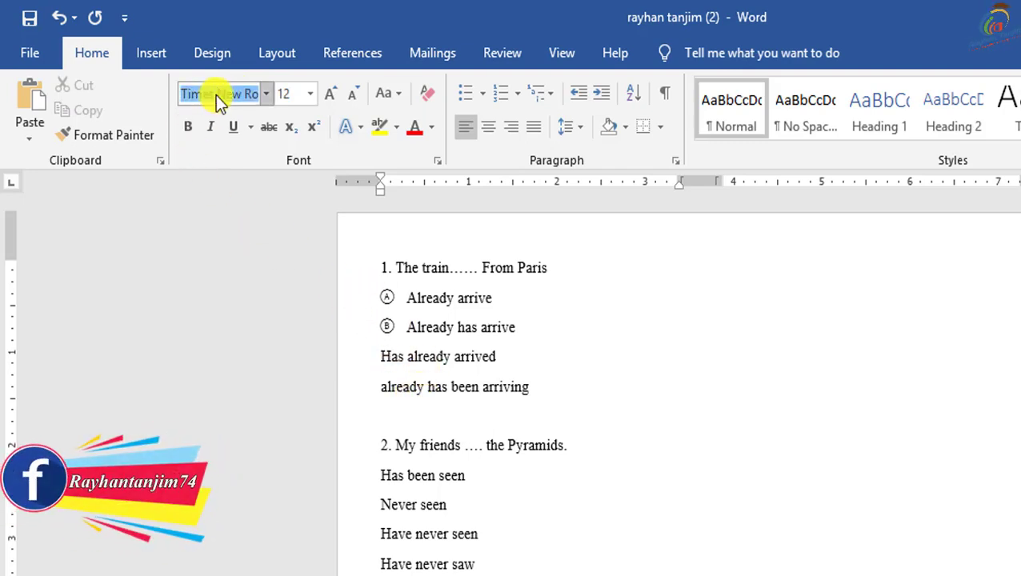
{"action": "type", "text": "OMR"}
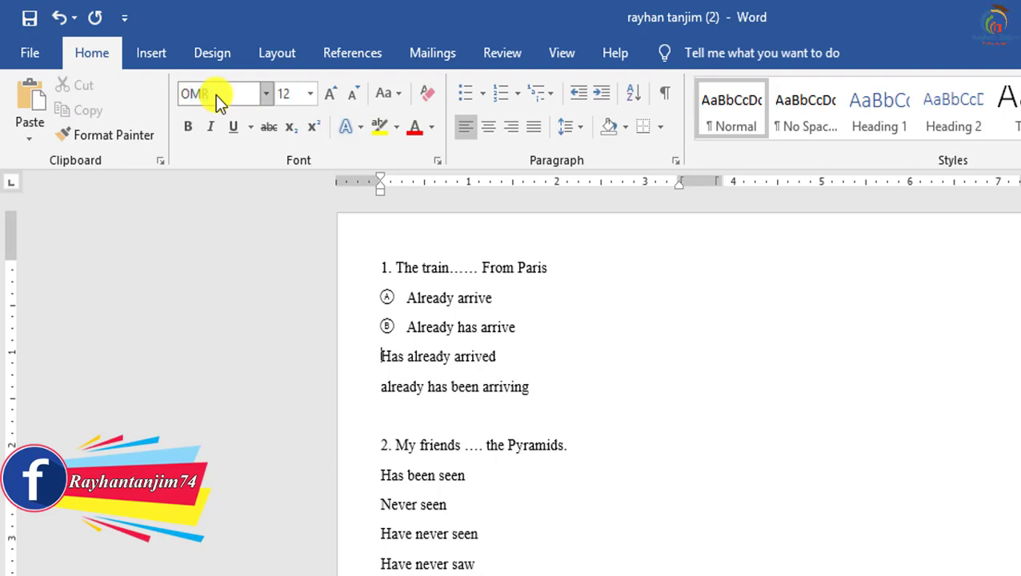
{"action": "key", "text": "Return"}
{"action": "type", "text": "C"}
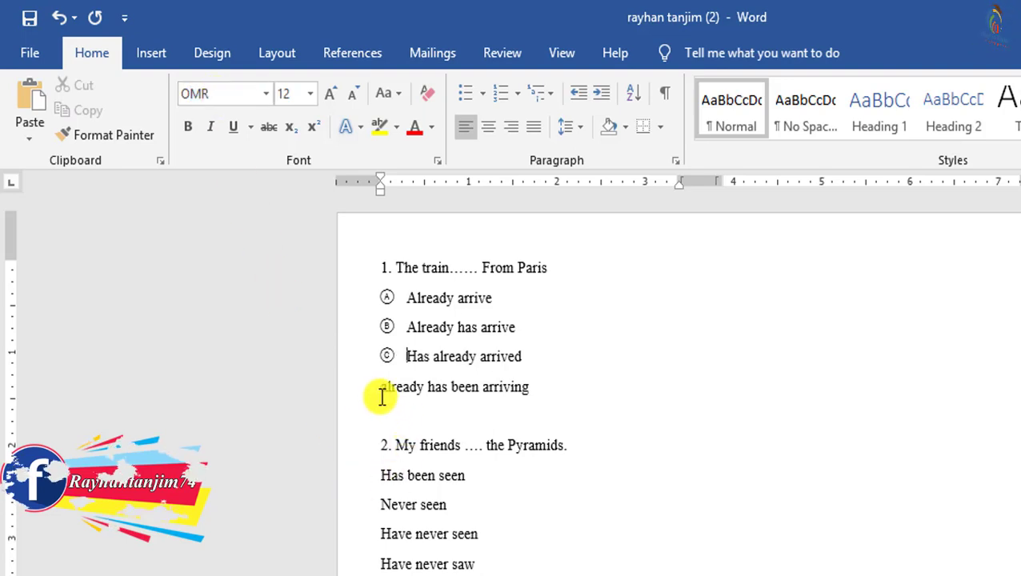
{"action": "left_click", "coordinate": [382, 398]}
{"action": "left_click", "coordinate": [229, 95]}
{"action": "type", "text": "OM"}
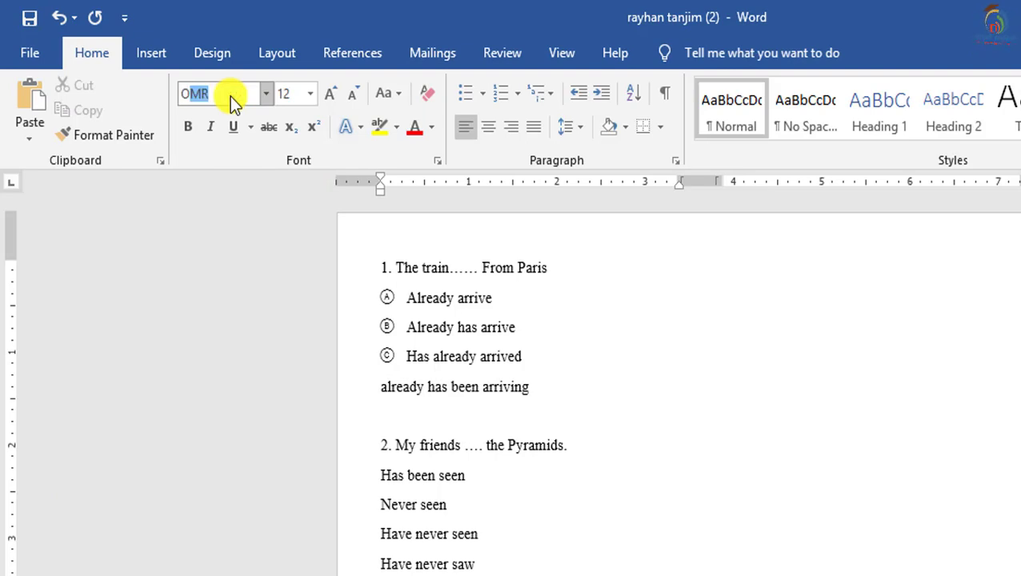
{"action": "type", "text": "R"}
{"action": "key", "text": "Return"}
{"action": "type", "text": "D"}
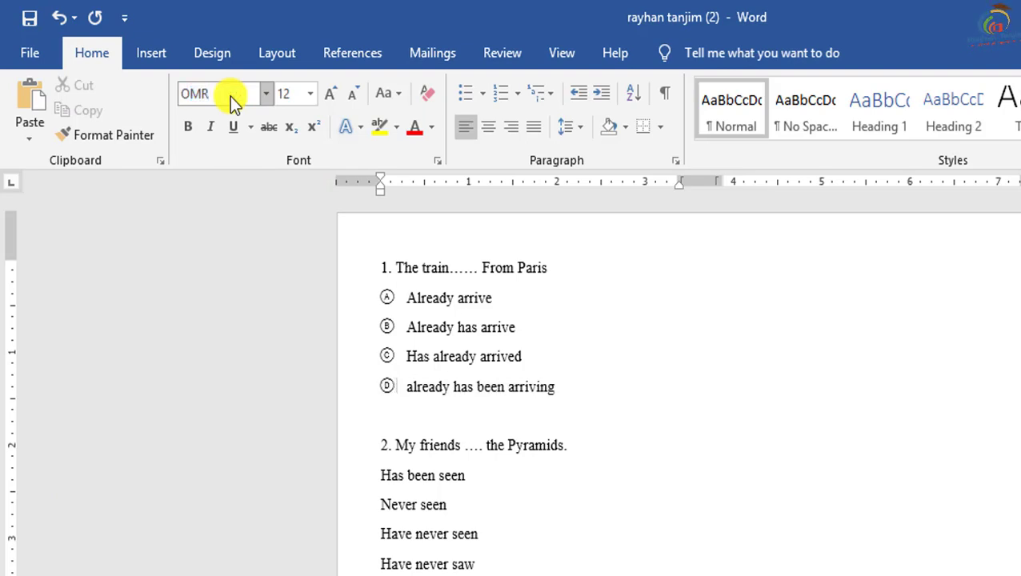
{"action": "key", "text": "End"}
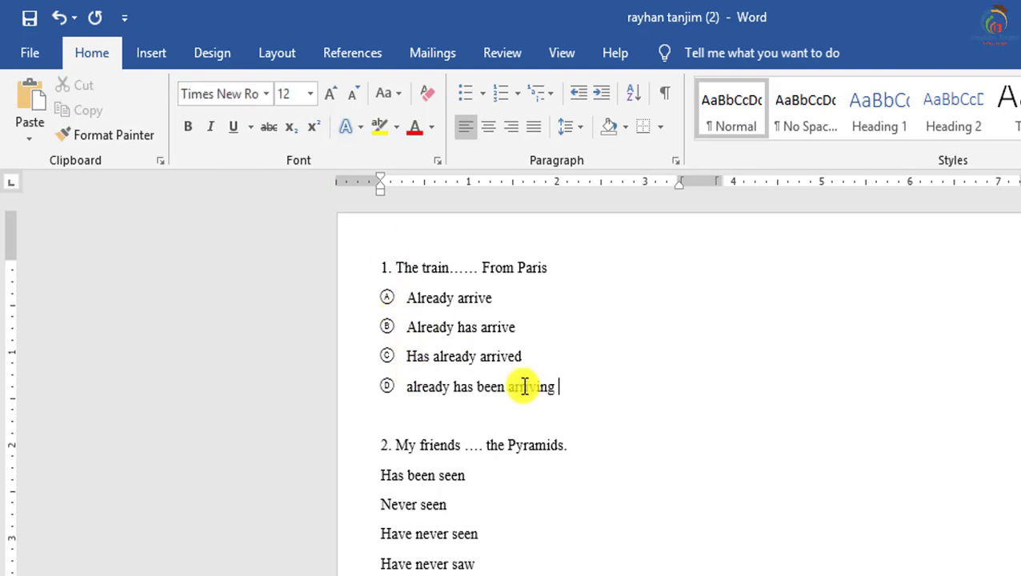
Paste question 1's bubbled options under question 2 and add an OMR 'A' bubble to the first.
{"action": "left_click_drag", "start_coordinate": [575, 404], "coordinate": [373, 301]}
{"action": "key", "text": "ctrl+c"}
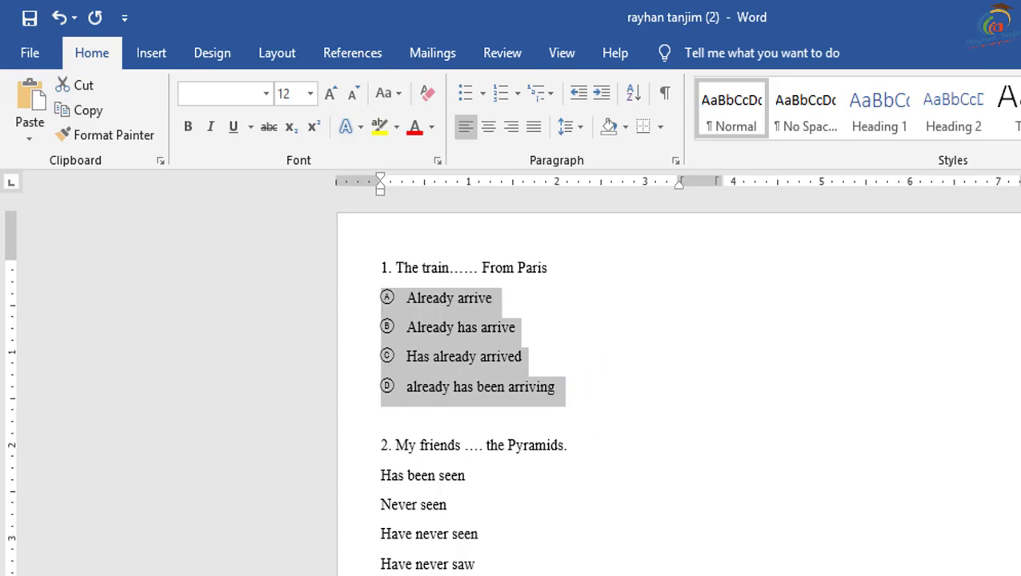
{"action": "left_click", "coordinate": [318, 437]}
{"action": "key", "text": "ctrl+v"}
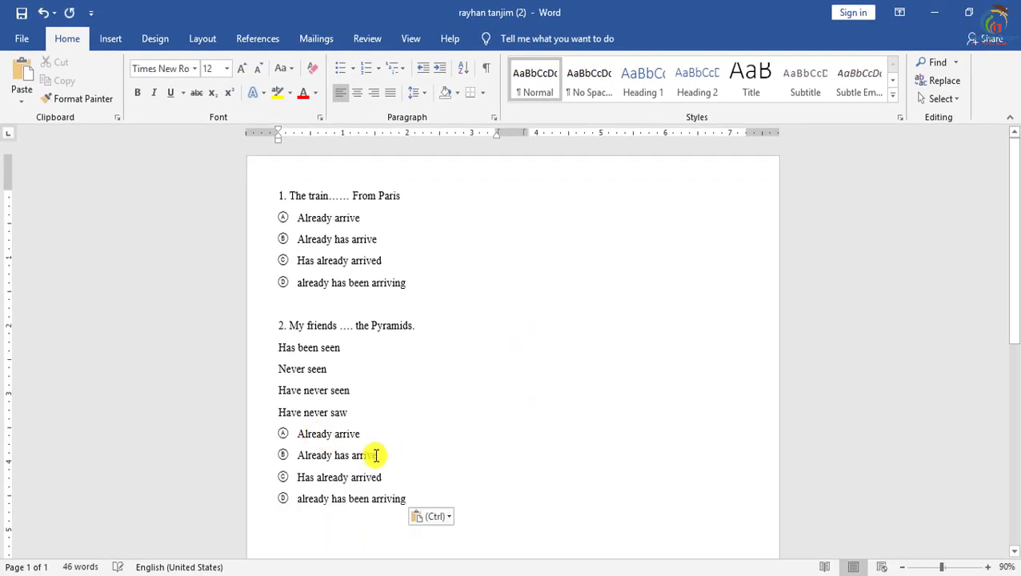
{"action": "mouse_move", "coordinate": [366, 433]}
{"action": "left_mouse_down"}
{"action": "mouse_move", "coordinate": [297, 436]}
{"action": "mouse_move", "coordinate": [440, 456]}
{"action": "left_mouse_up"}
{"action": "type", "text": "ddd"}
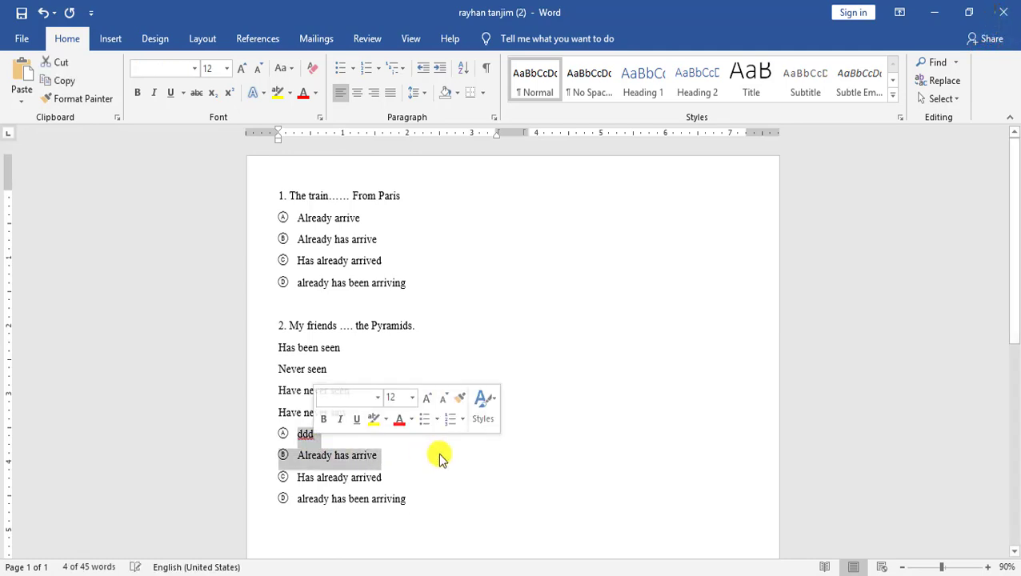
{"action": "key", "text": "ctrl+z"}
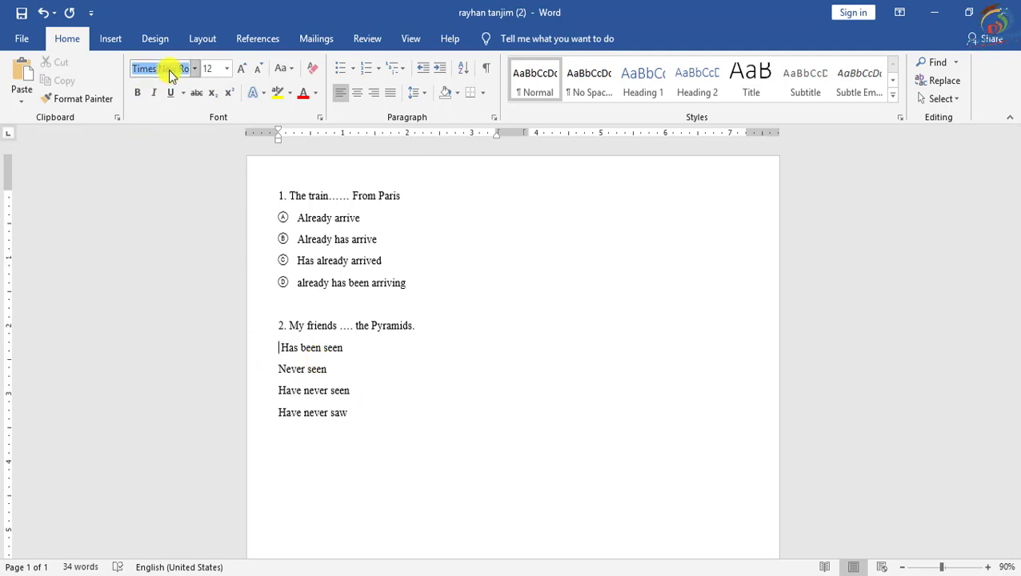
{"action": "type", "text": "OMR"}
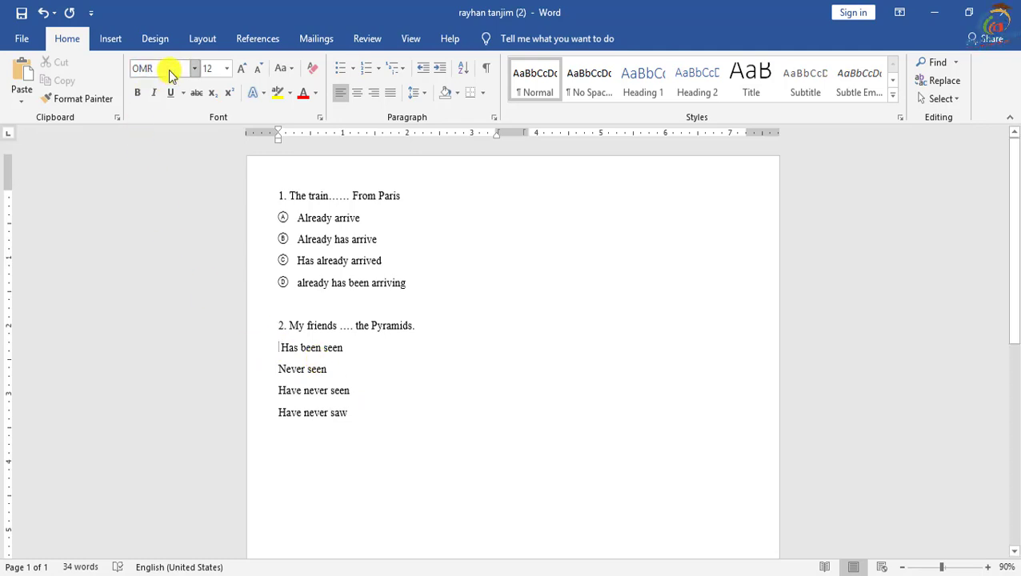
{"action": "key", "text": "Return"}
{"action": "type", "text": "A"}
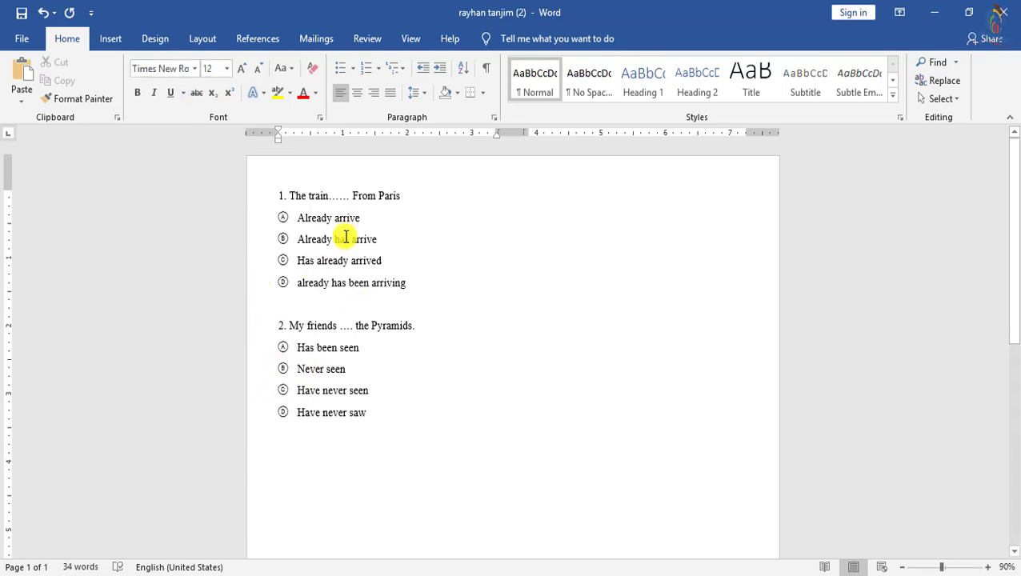
Add a period after 'From Paris' and paste a first copy of the two-question block.
{"action": "left_click", "coordinate": [404, 197]}
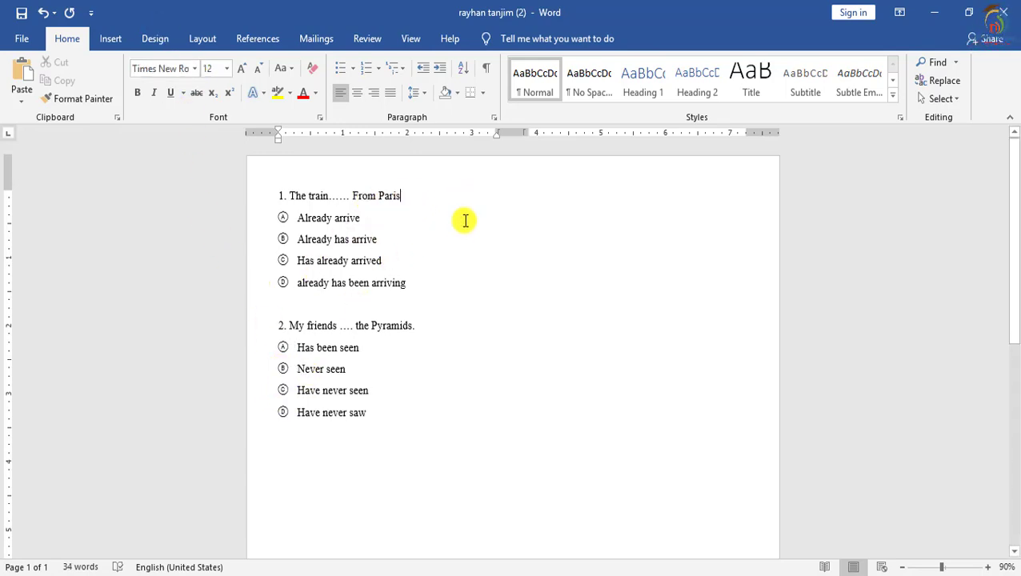
{"action": "type", "text": "."}
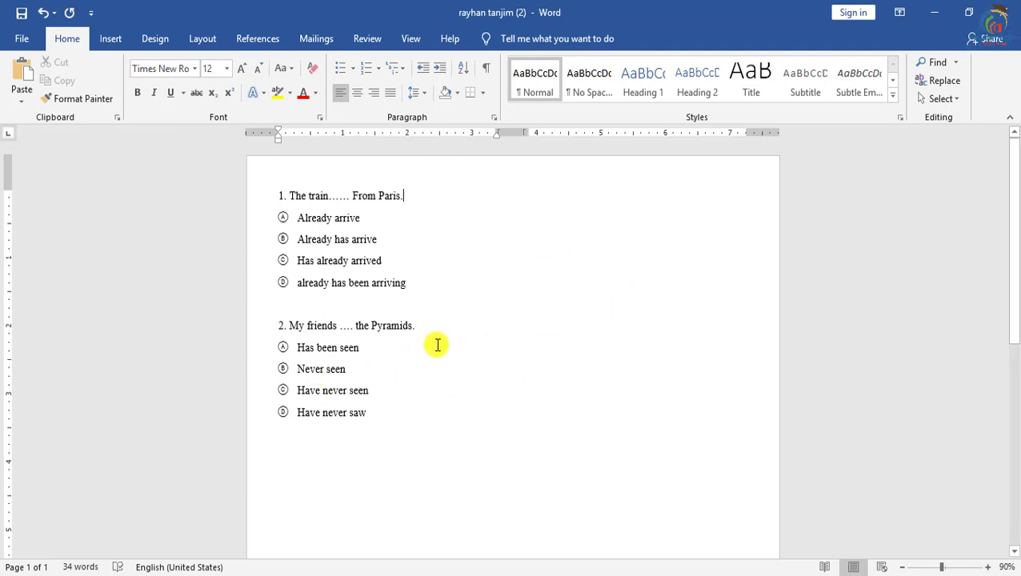
{"action": "left_click_drag", "start_coordinate": [375, 417], "coordinate": [276, 198]}
{"action": "key", "text": "ctrl+c"}
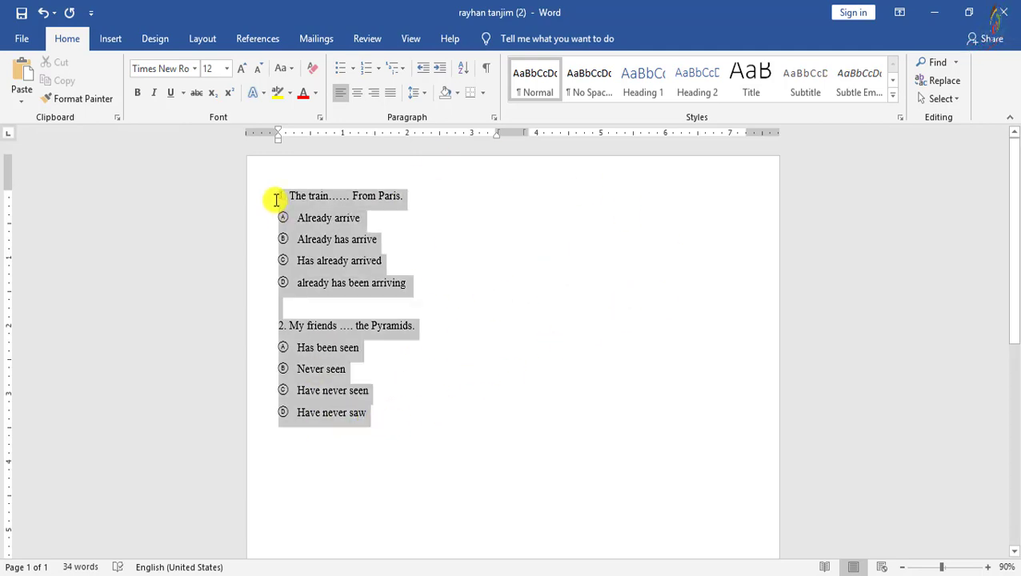
{"action": "left_click", "coordinate": [285, 449]}
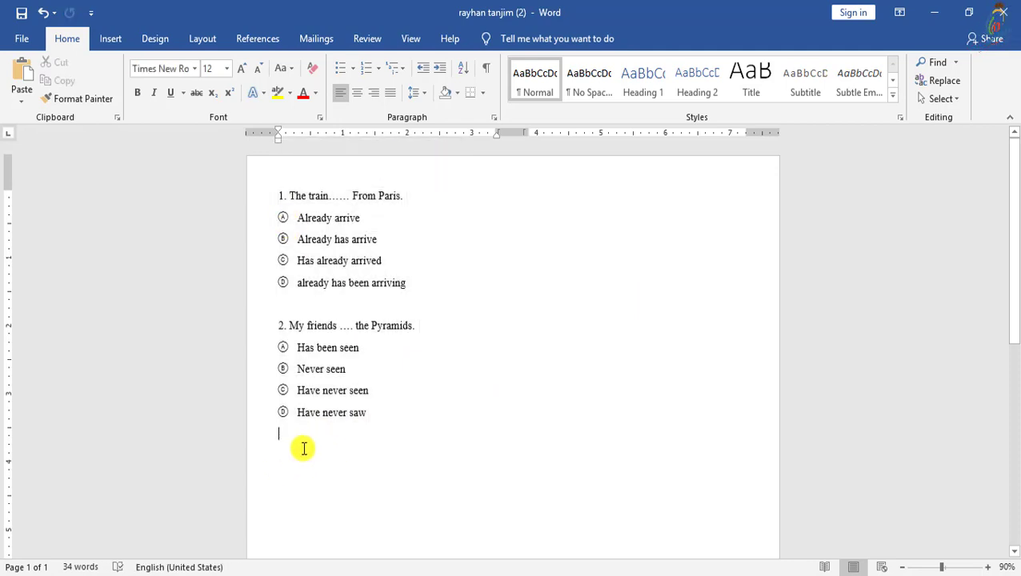
{"action": "key", "text": "ctrl+v"}
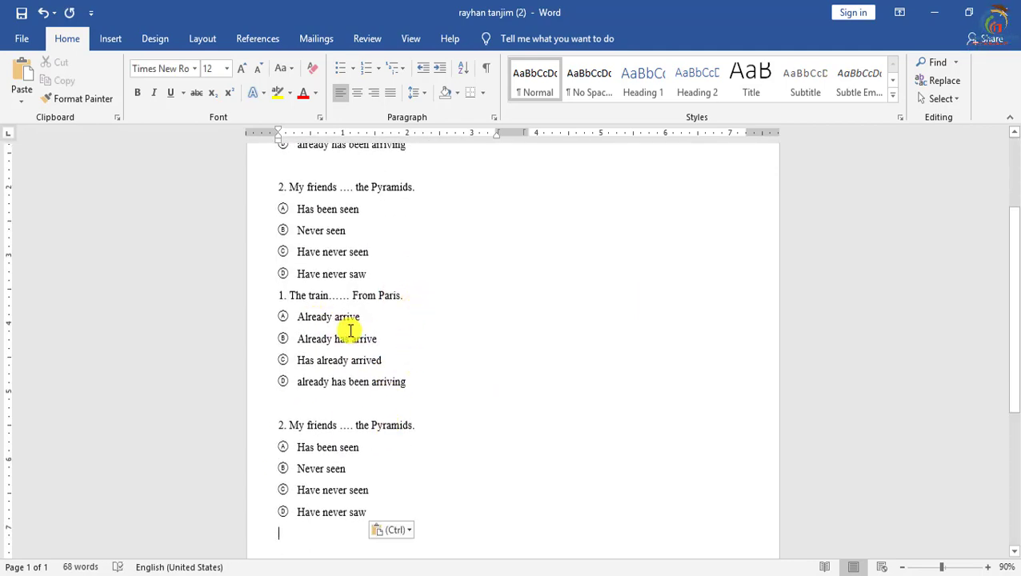
Paste further copies of the question block until both columns are filled.
{"action": "left_click_drag", "start_coordinate": [412, 382], "coordinate": [296, 319]}
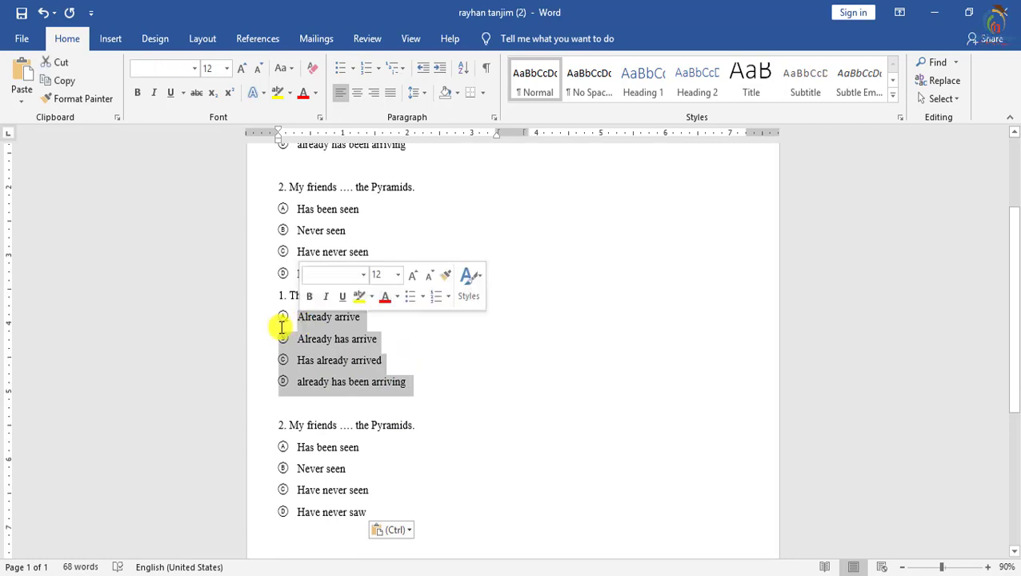
{"action": "left_click", "coordinate": [283, 320]}
{"action": "left_click", "coordinate": [288, 321]}
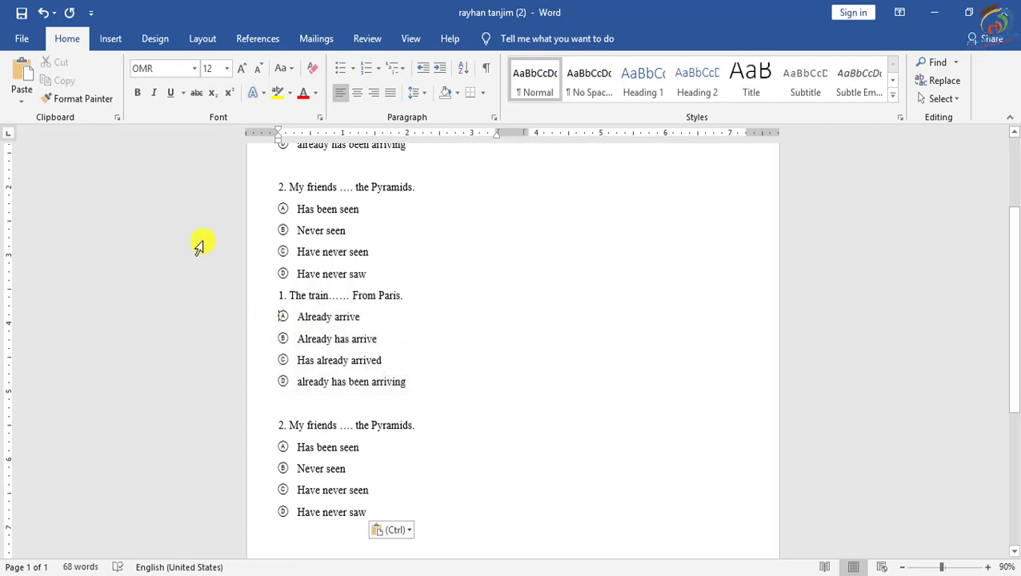
{"action": "scroll", "coordinate": [296, 466], "scroll_direction": "down", "scroll_amount": 2}
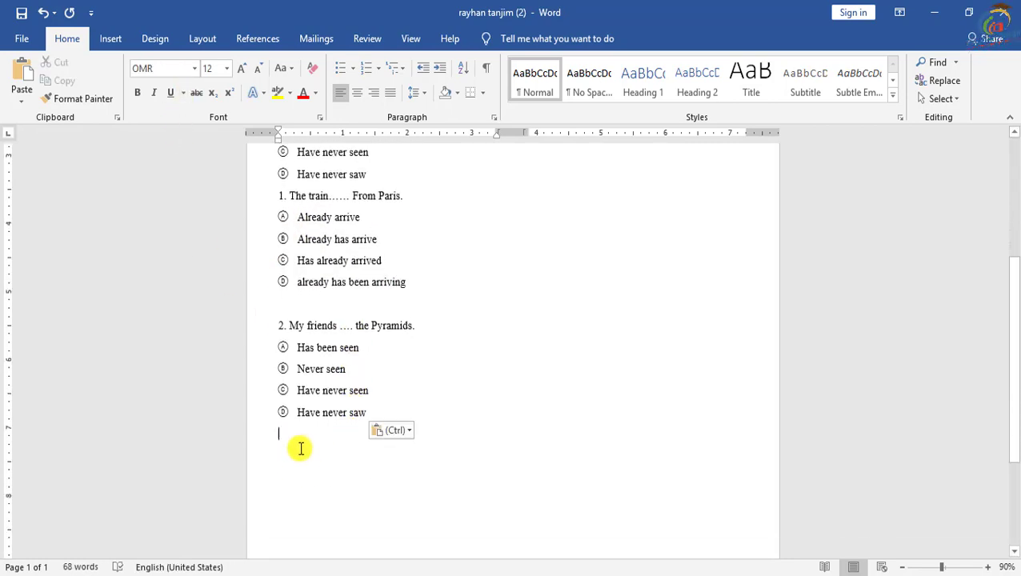
{"action": "key", "text": "ctrl+v"}
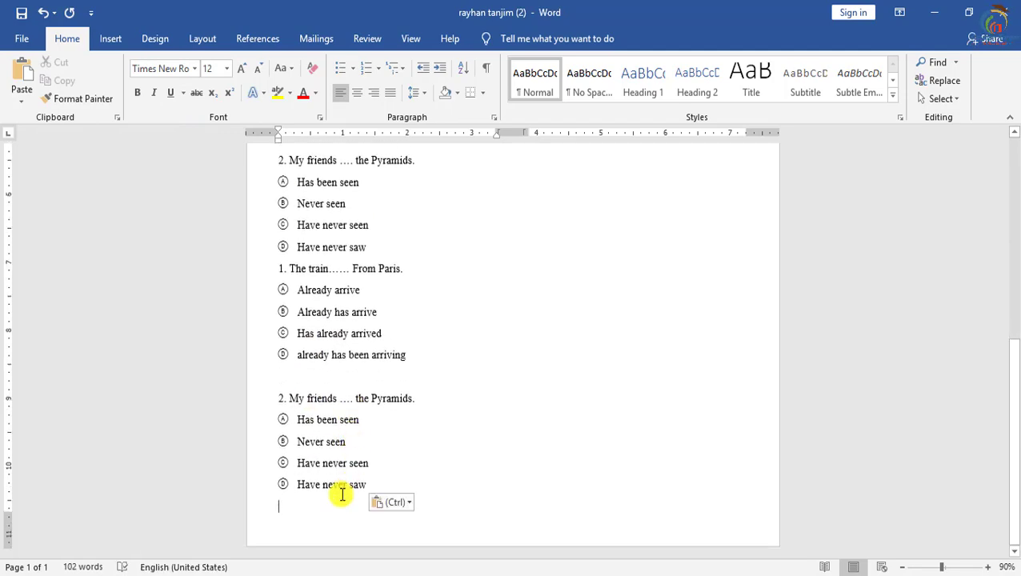
{"action": "scroll", "coordinate": [400, 462], "scroll_direction": "up", "scroll_amount": 3}
{"action": "scroll", "coordinate": [404, 460], "scroll_direction": "down", "scroll_amount": 1}
{"action": "scroll", "coordinate": [404, 460], "scroll_direction": "up", "scroll_amount": 2}
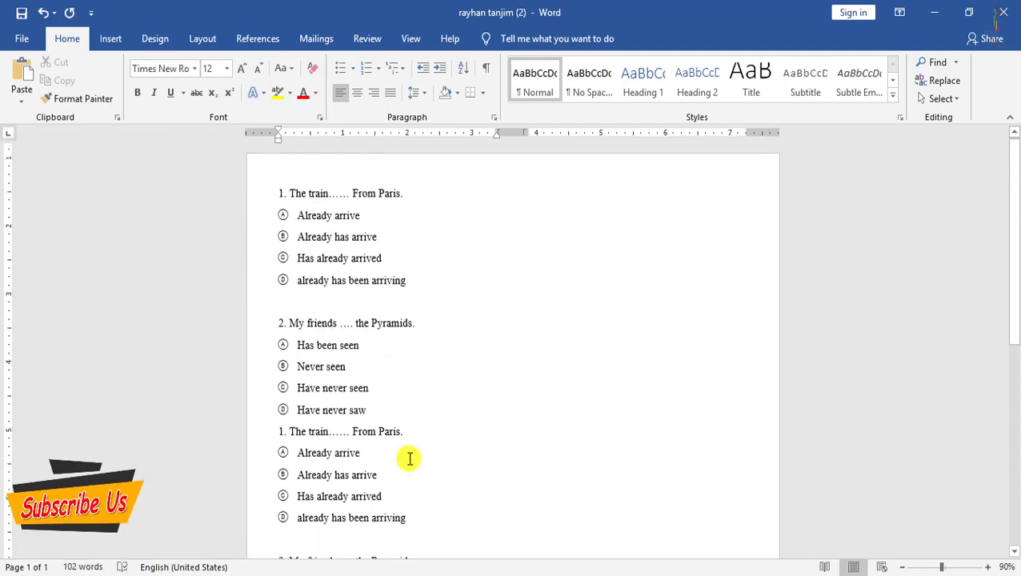
{"action": "scroll", "coordinate": [405, 460], "scroll_direction": "down", "scroll_amount": 3}
{"action": "key", "text": "ctrl+v"}
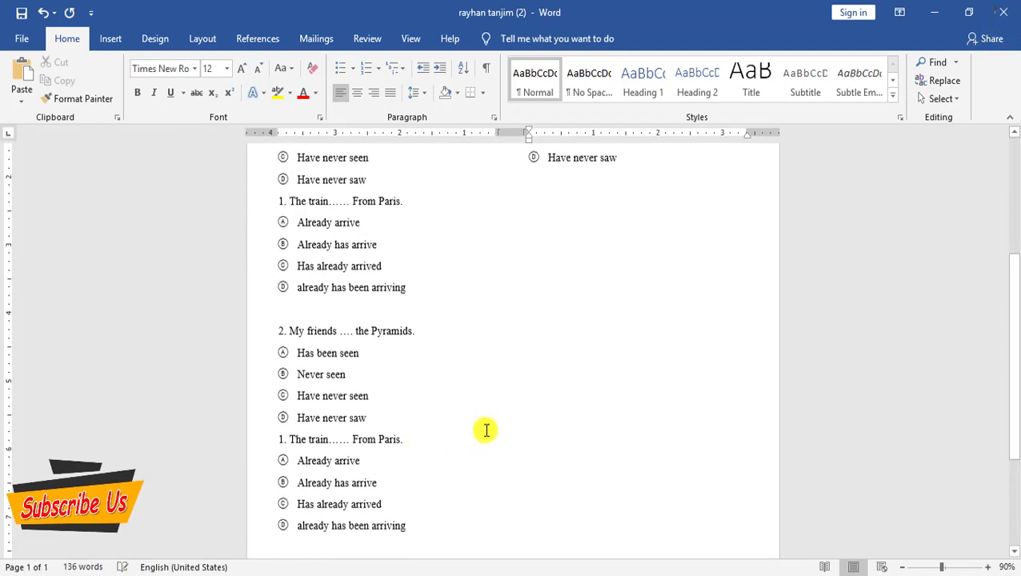
{"action": "scroll", "coordinate": [607, 200], "scroll_direction": "up", "scroll_amount": 5}
{"action": "key", "text": "ctrl+v"}
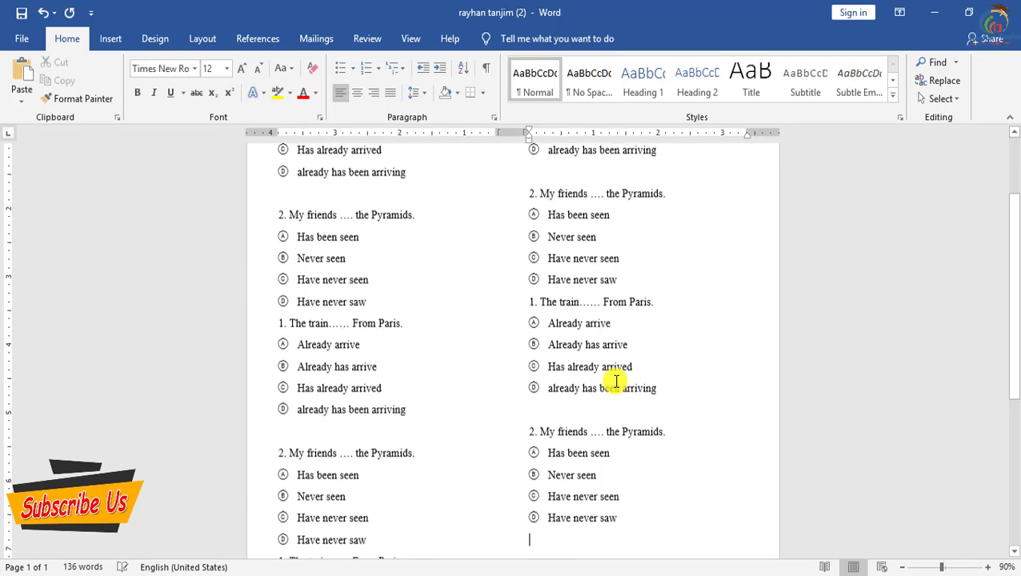
{"action": "key", "text": "ctrl+v"}
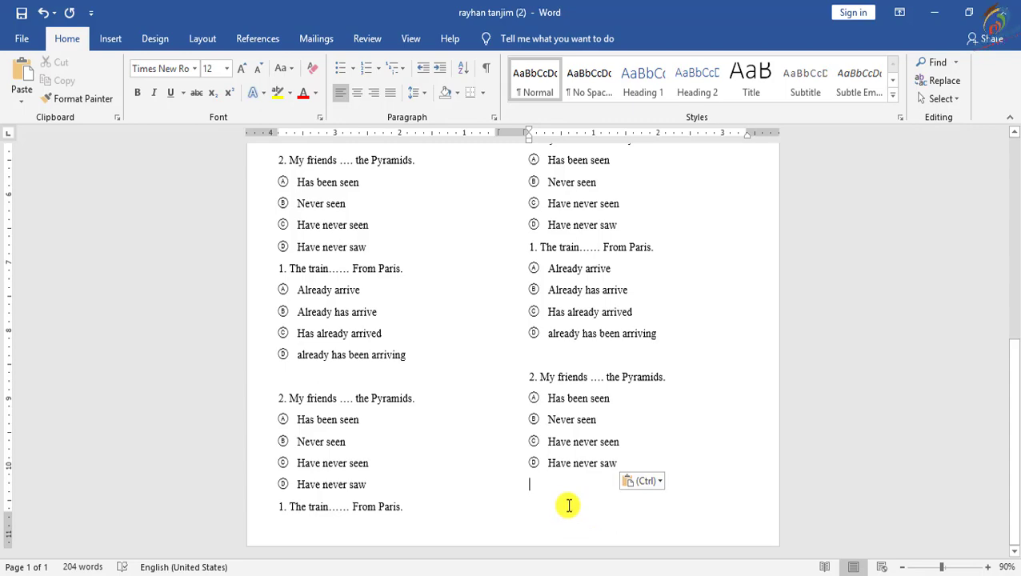
{"action": "scroll", "coordinate": [568, 505], "scroll_direction": "up", "scroll_amount": 2}
{"action": "scroll", "coordinate": [561, 507], "scroll_direction": "up", "scroll_amount": 2}
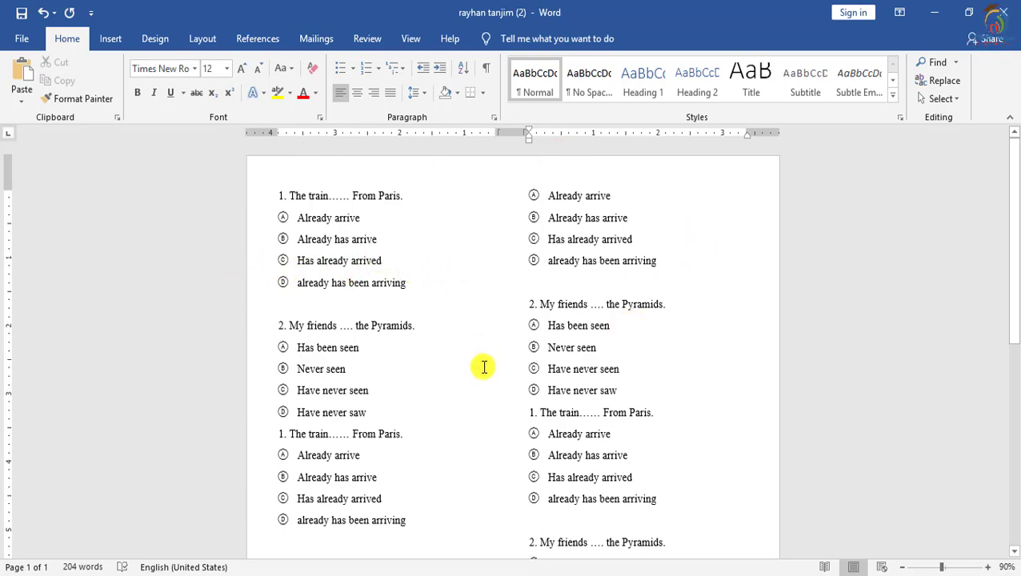
{"action": "scroll", "coordinate": [410, 356], "scroll_direction": "down", "scroll_amount": 1}
{"action": "scroll", "coordinate": [402, 352], "scroll_direction": "up", "scroll_amount": 1}
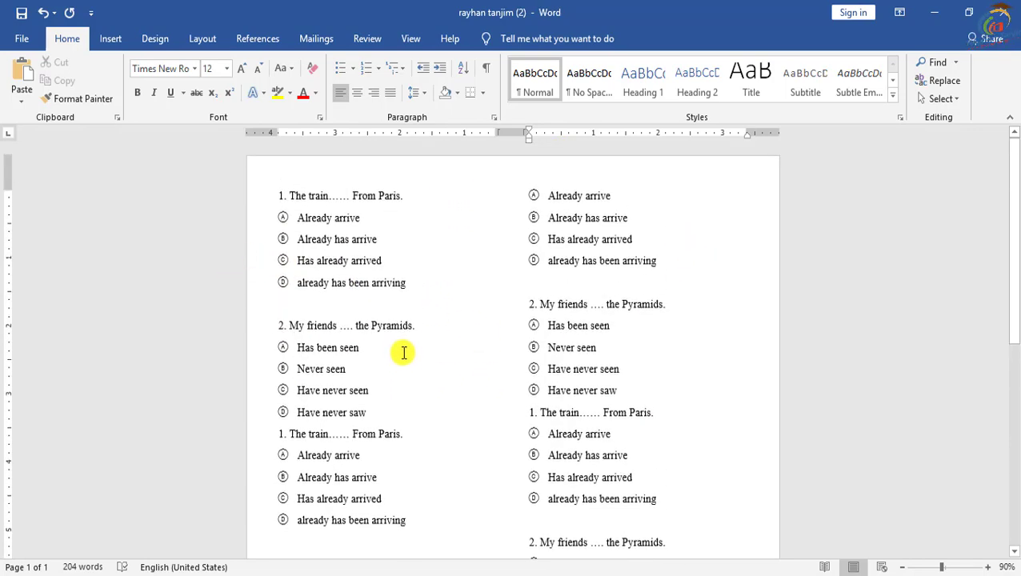
Add two blank lines at the top of both columns to make room for a header.
{"action": "left_click", "coordinate": [282, 199]}
{"action": "key", "text": "Return"}
{"action": "key", "text": "Return"}
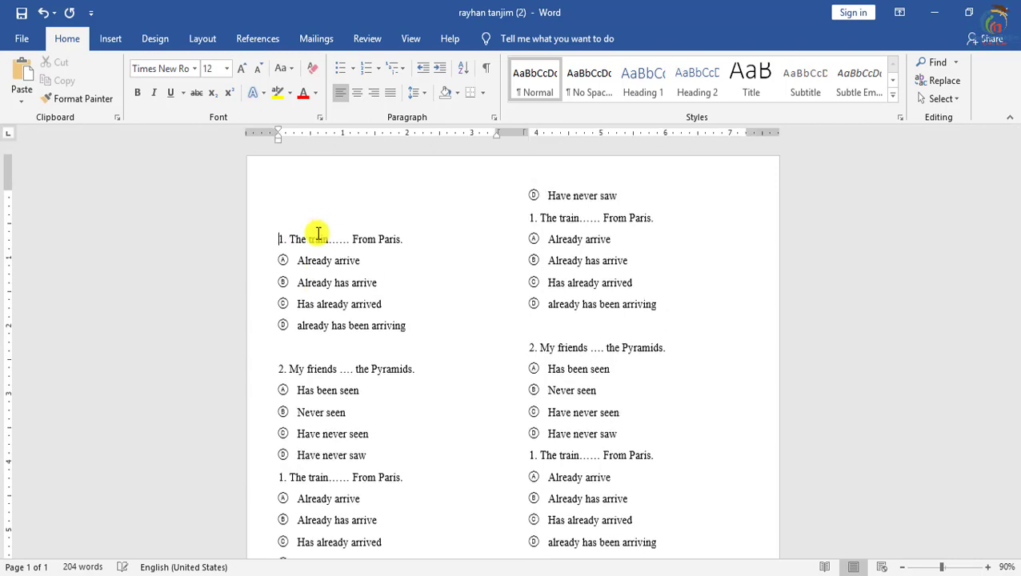
{"action": "key", "text": "Return"}
{"action": "key", "text": "Return"}
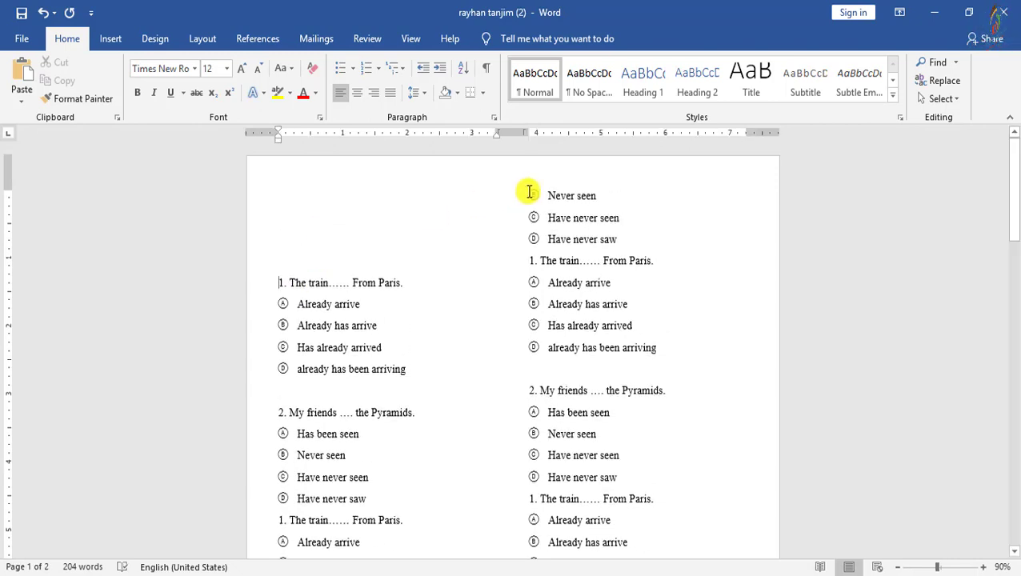
{"action": "left_click", "coordinate": [529, 192]}
{"action": "key", "text": "Return"}
{"action": "key", "text": "Return"}
{"action": "key", "text": "Return"}
{"action": "key", "text": "Return"}
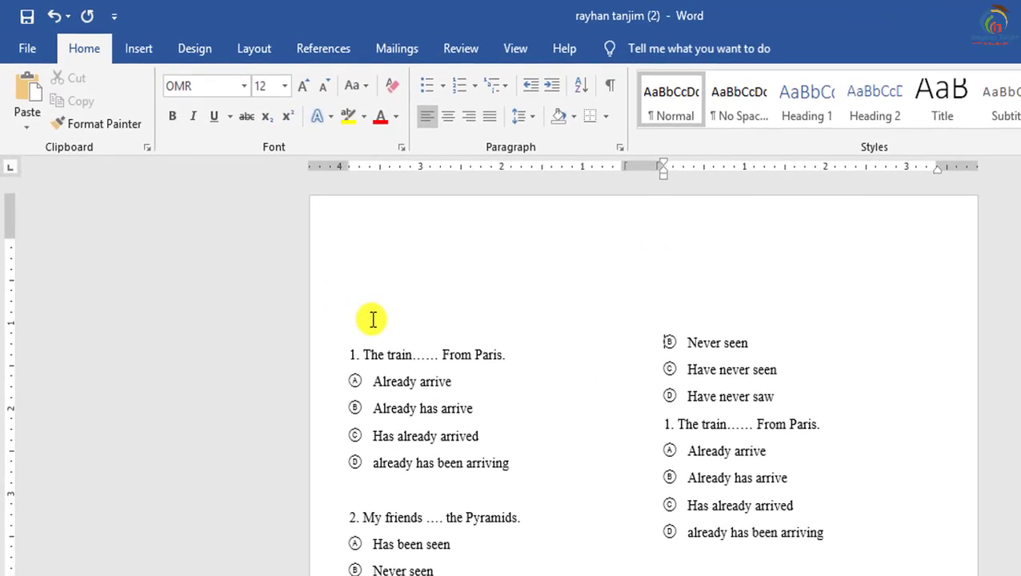
{"action": "key", "text": "Return"}
{"action": "key", "text": "BackSpace"}
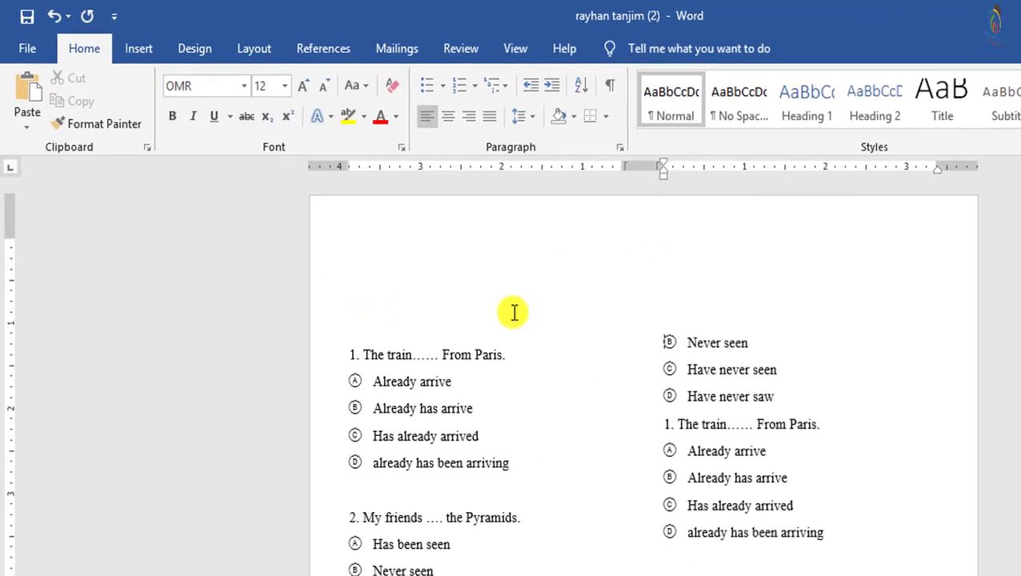
Draw a text box across the page top with no outline and no fill.
{"action": "left_click", "coordinate": [138, 49]}
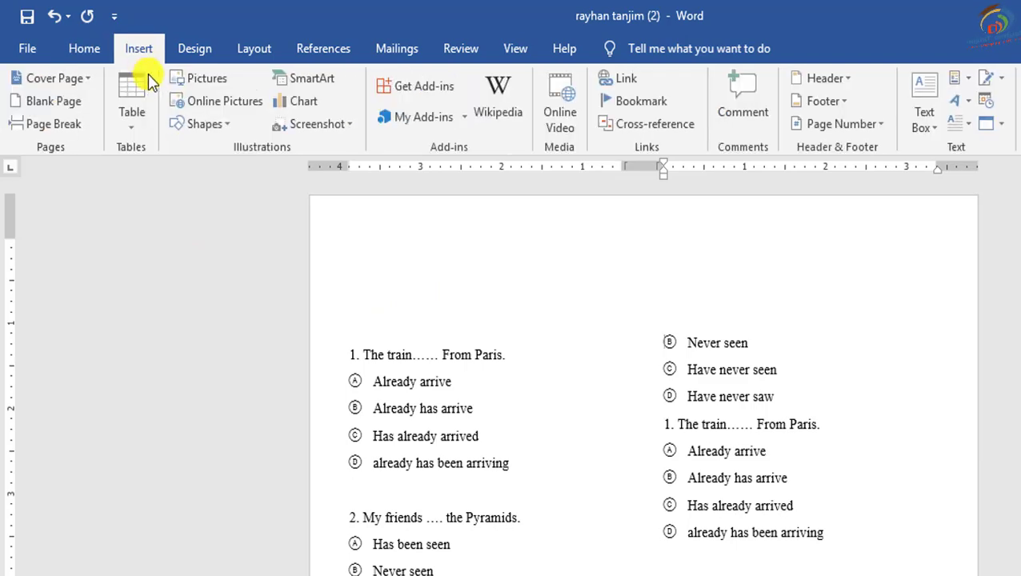
{"action": "left_click", "coordinate": [209, 124]}
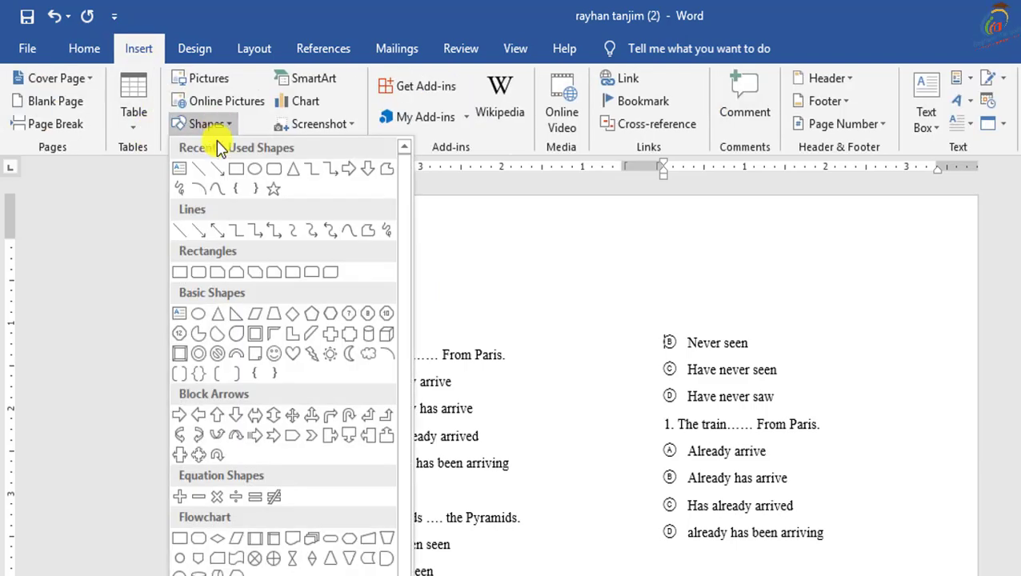
{"action": "left_click", "coordinate": [179, 313]}
{"action": "left_click_drag", "start_coordinate": [326, 210], "coordinate": [960, 296]}
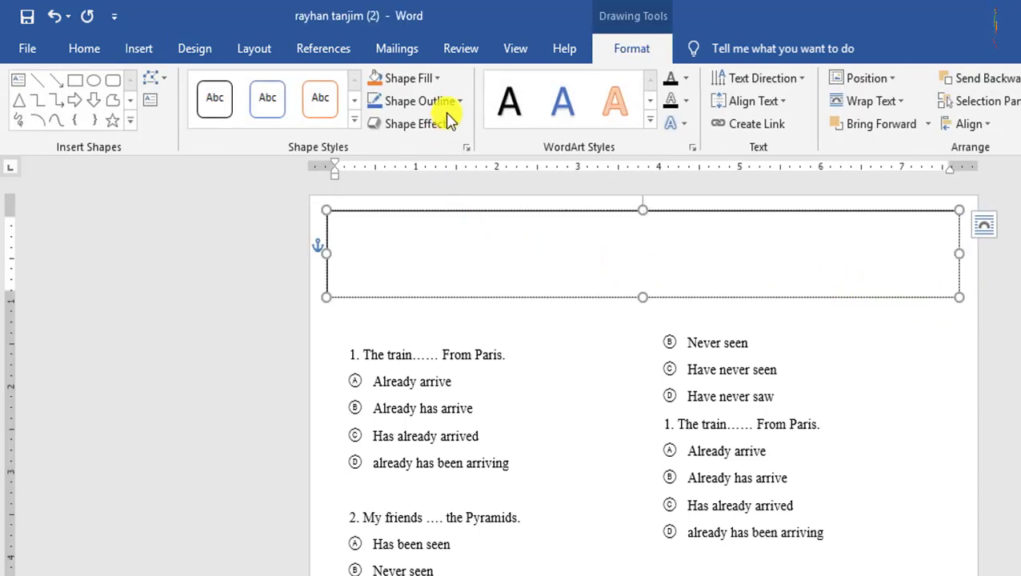
{"action": "left_click", "coordinate": [449, 103]}
{"action": "left_click", "coordinate": [412, 277]}
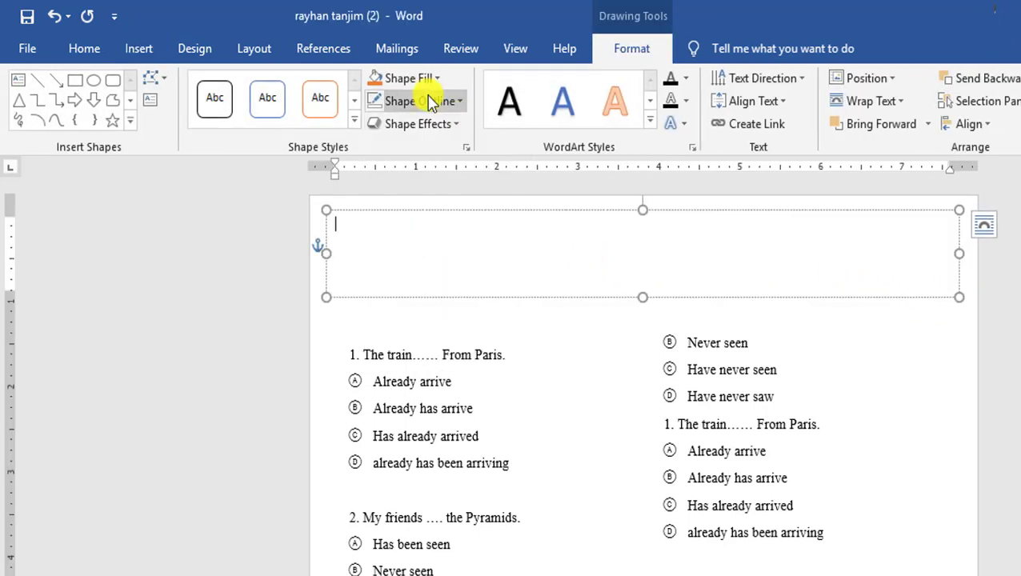
{"action": "left_click", "coordinate": [409, 77]}
{"action": "left_click", "coordinate": [406, 257]}
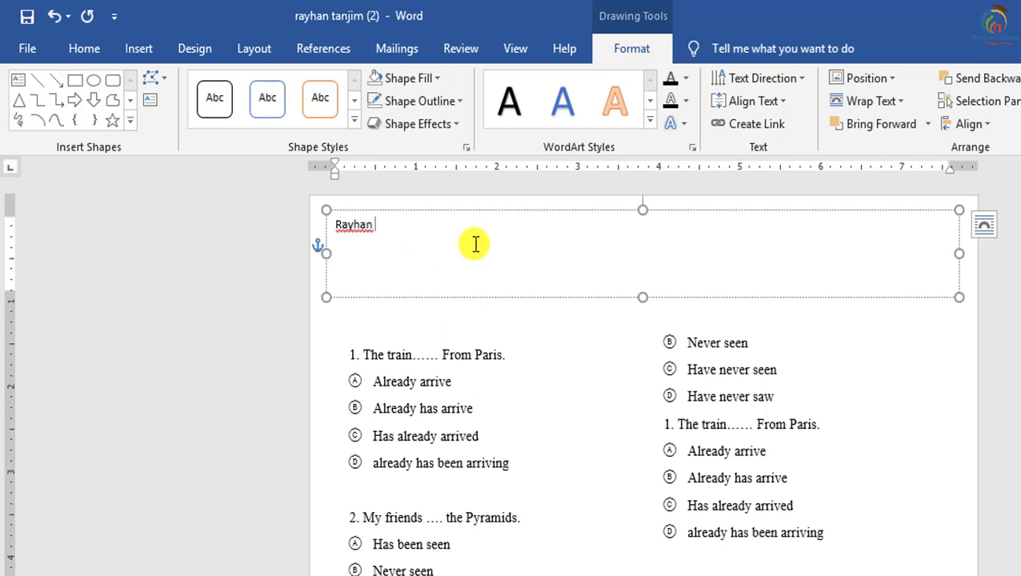
Type the school name, 'Time: 1 Hour' and 'Mark: 100 Mark' on separate lines.
{"action": "type", "text": "hool and Colleg"}
{"action": "key", "text": "Return"}
{"action": "type", "text": "Time: 1 Hour"}
{"action": "key", "text": "Return"}
{"action": "type", "text": "Mark: 100 Mars"}
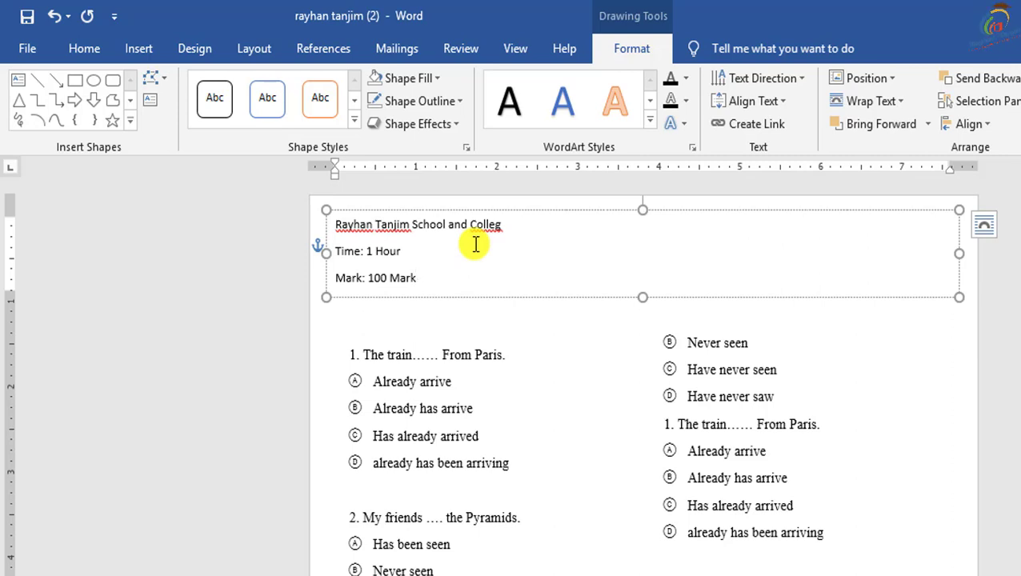
Centre the three header lines and set them in Times New Roman.
{"action": "left_click_drag", "start_coordinate": [445, 284], "coordinate": [337, 225]}
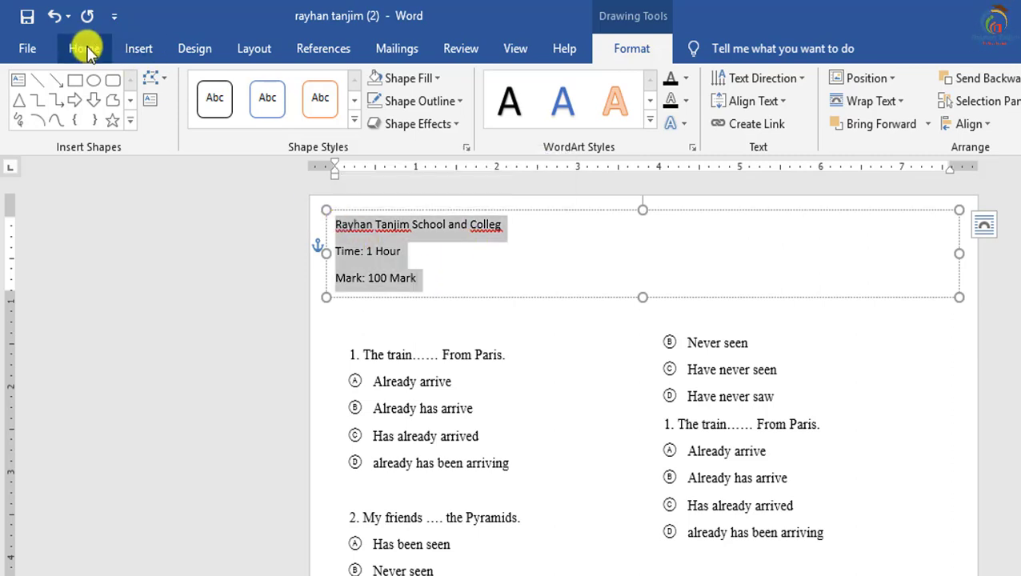
{"action": "left_click", "coordinate": [86, 50]}
{"action": "left_click", "coordinate": [448, 117]}
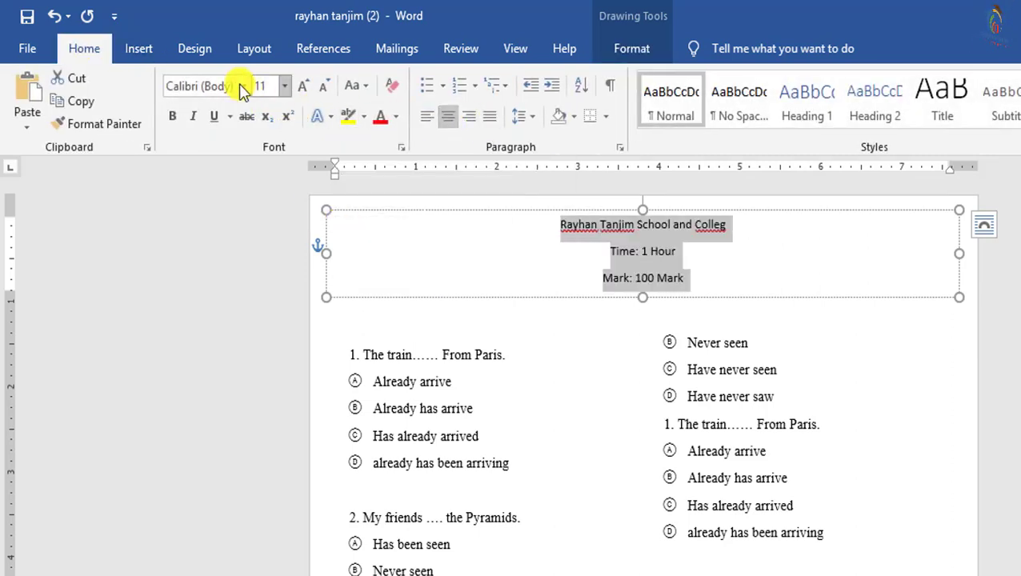
{"action": "left_click", "coordinate": [236, 85]}
{"action": "key", "text": "Return"}
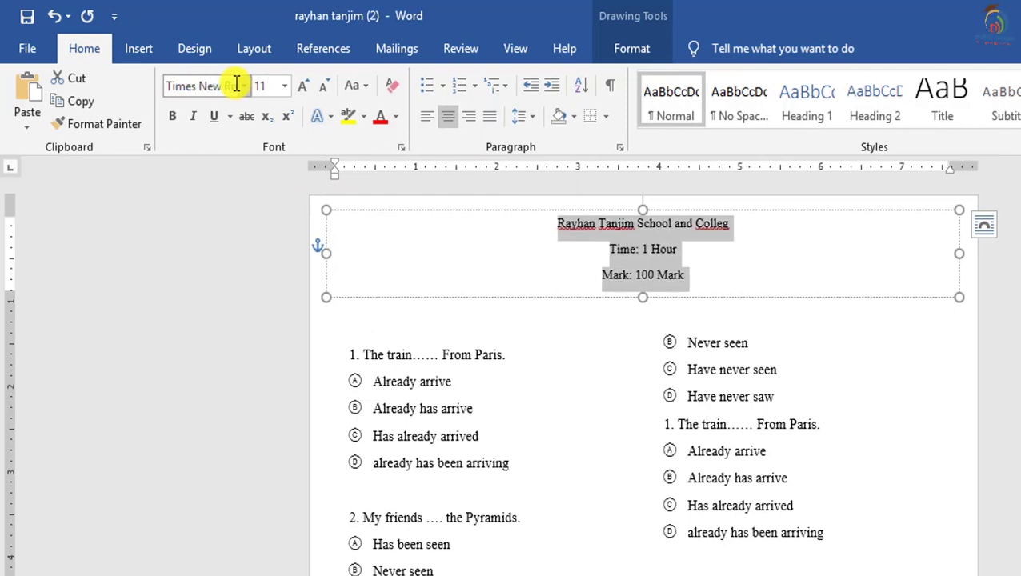
Remove the extra space between the header paragraphs in the Paragraph settings.
{"action": "left_click", "coordinate": [618, 62]}
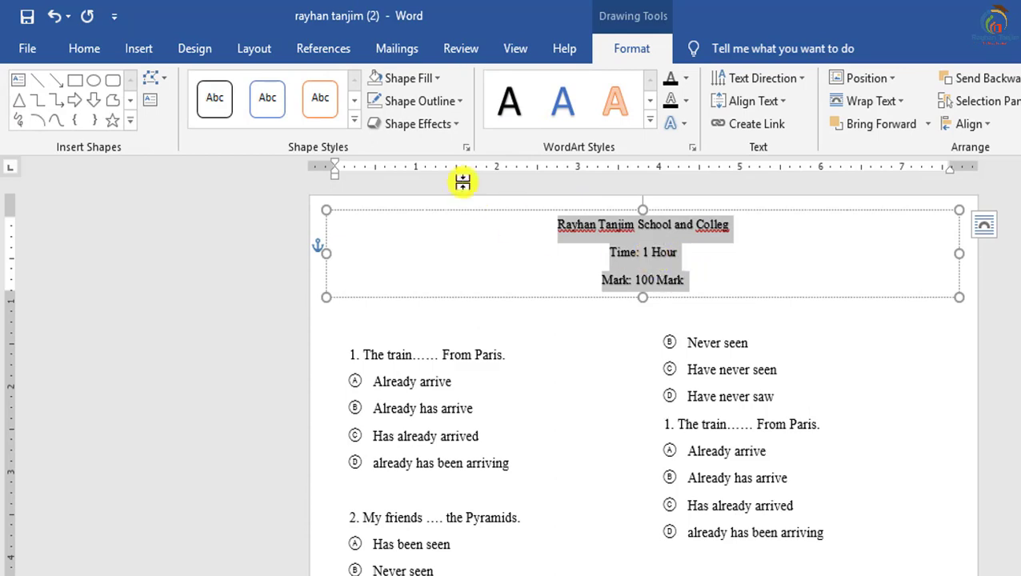
{"action": "left_click", "coordinate": [78, 48]}
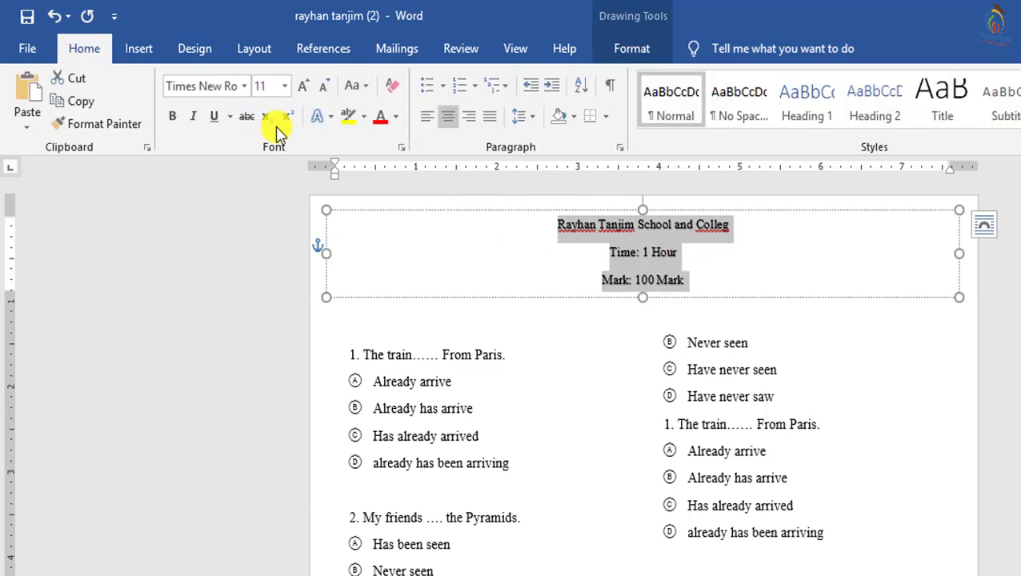
{"action": "left_click", "coordinate": [530, 117]}
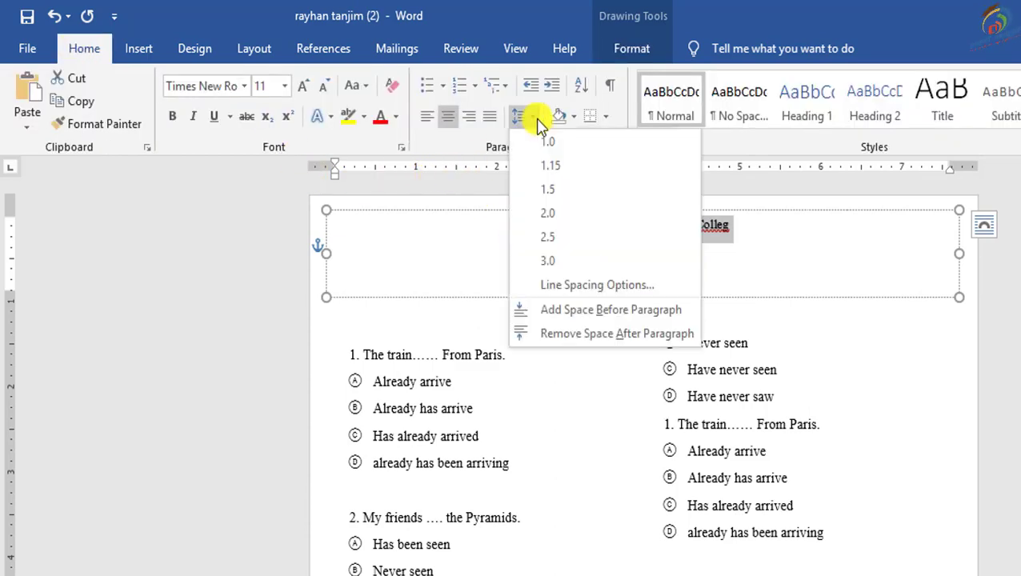
{"action": "left_click", "coordinate": [571, 310]}
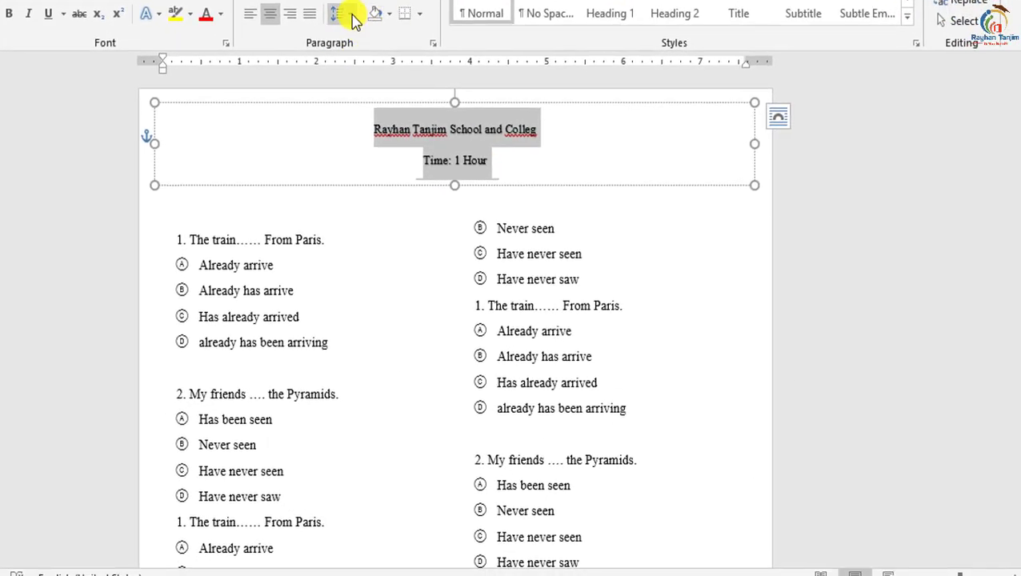
{"action": "left_click", "coordinate": [348, 15]}
{"action": "left_click", "coordinate": [396, 173]}
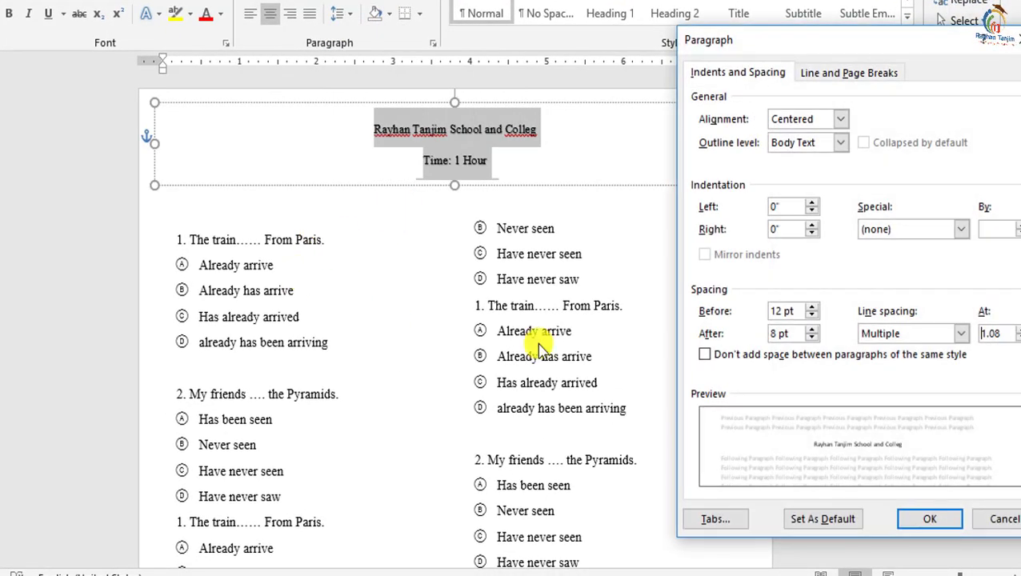
{"action": "left_click", "coordinate": [708, 355]}
{"action": "left_click", "coordinate": [959, 525]}
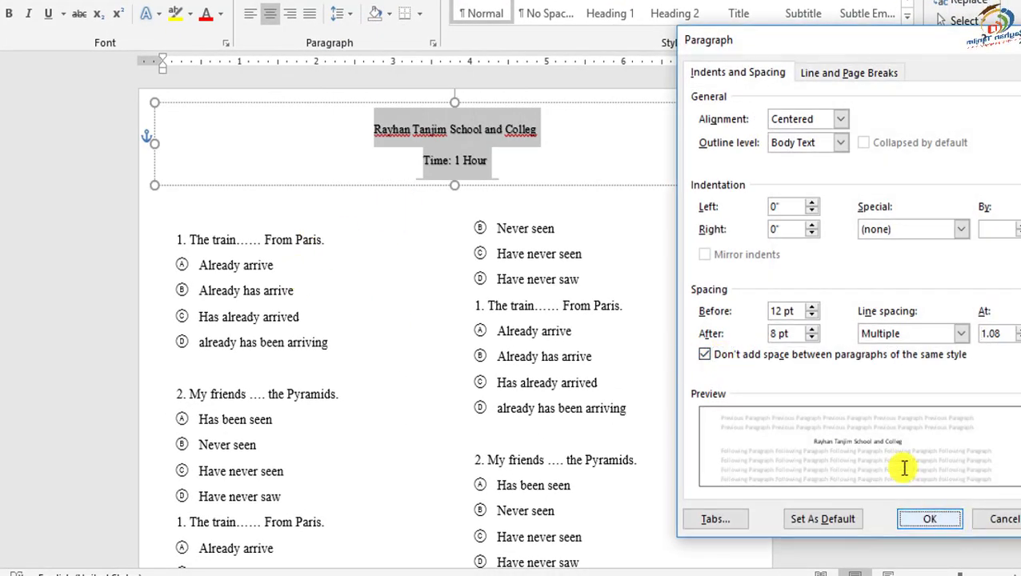
Set header line spacing to 1.15, enlarge the text to 14 pt, and make the box taller.
{"action": "left_click", "coordinate": [340, 14]}
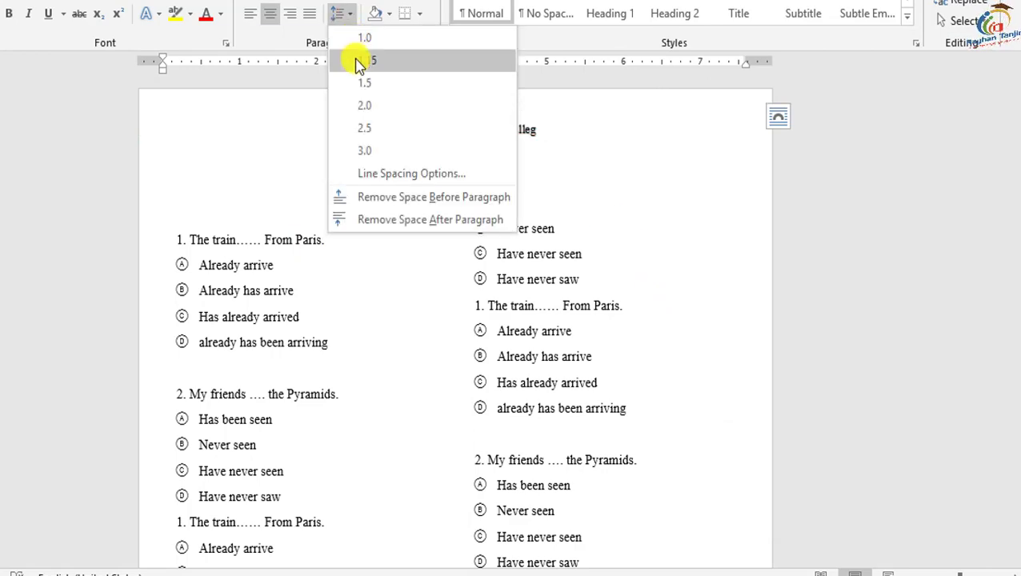
{"action": "left_click", "coordinate": [367, 61]}
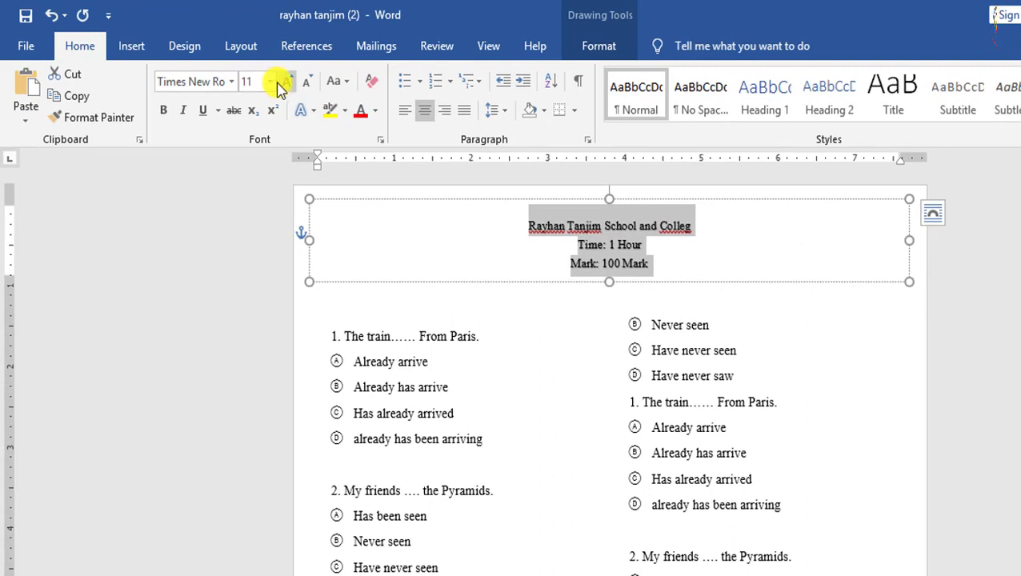
{"action": "left_click", "coordinate": [282, 82]}
{"action": "left_click", "coordinate": [281, 82]}
{"action": "left_click", "coordinate": [650, 252]}
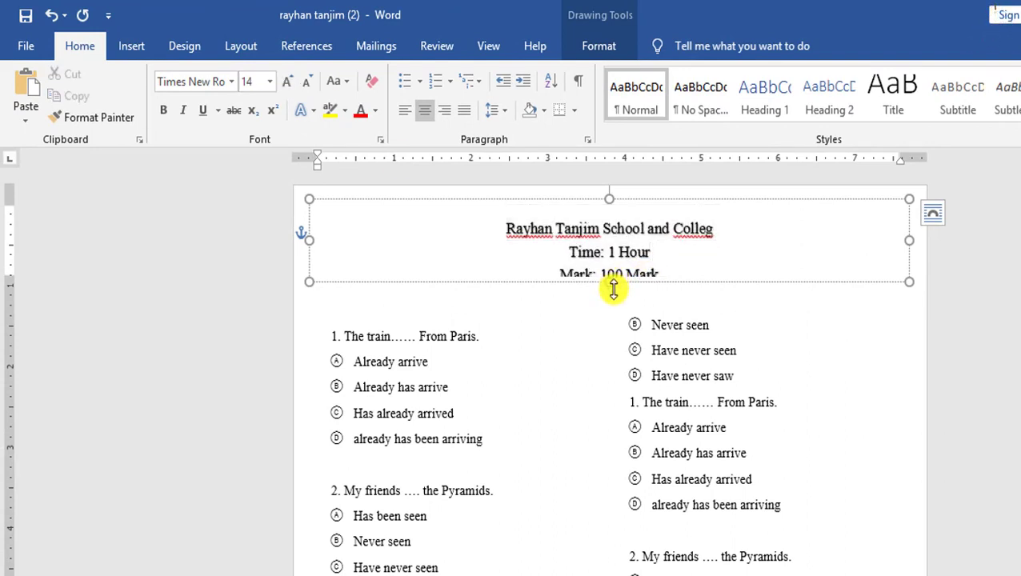
{"action": "left_click_drag", "start_coordinate": [613, 290], "coordinate": [611, 291]}
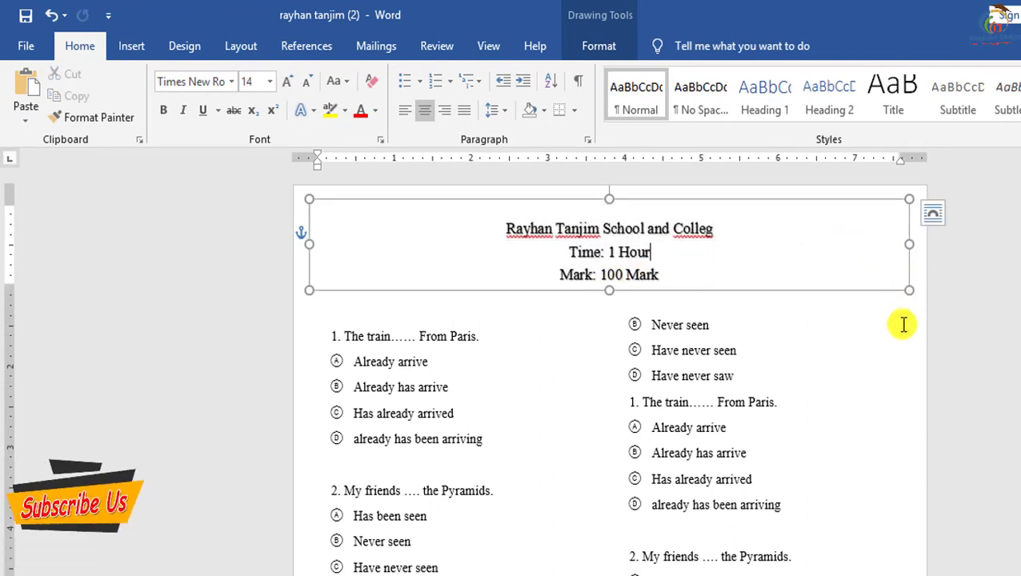
{"action": "left_click", "coordinate": [821, 298]}
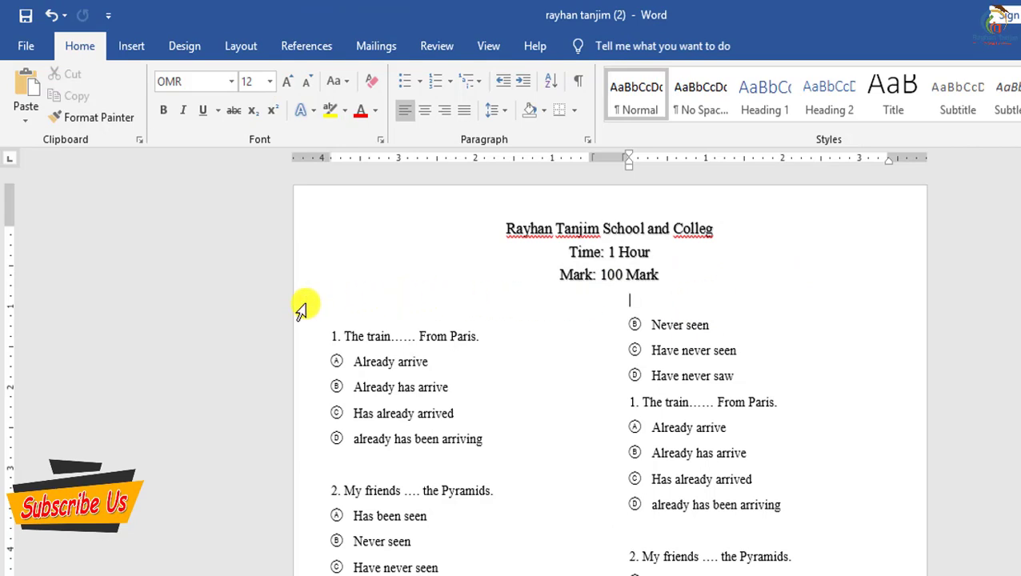
Draw a solid black horizontal line across the page below the header.
{"action": "left_click", "coordinate": [131, 46]}
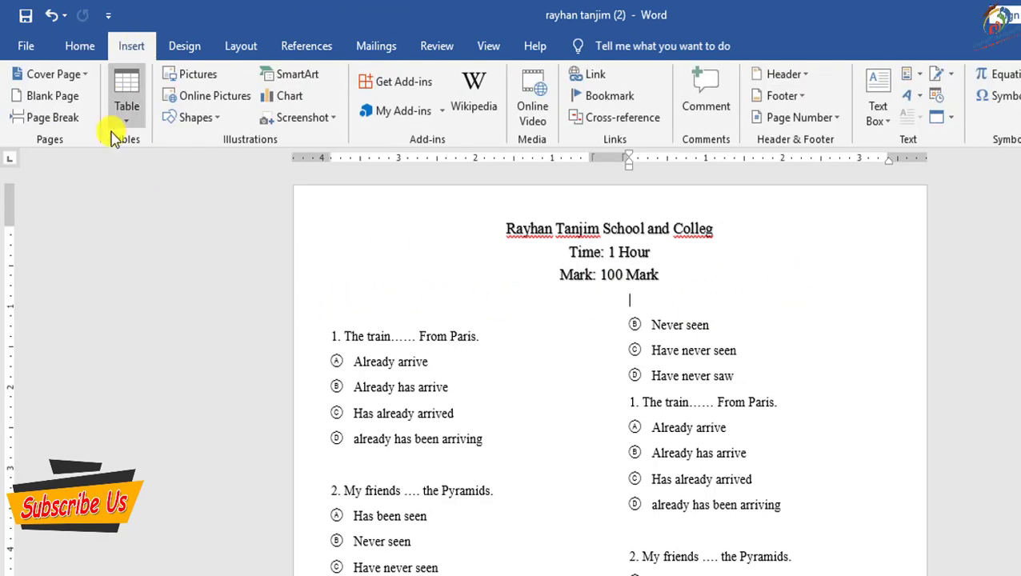
{"action": "left_click", "coordinate": [216, 118]}
{"action": "left_click", "coordinate": [194, 163]}
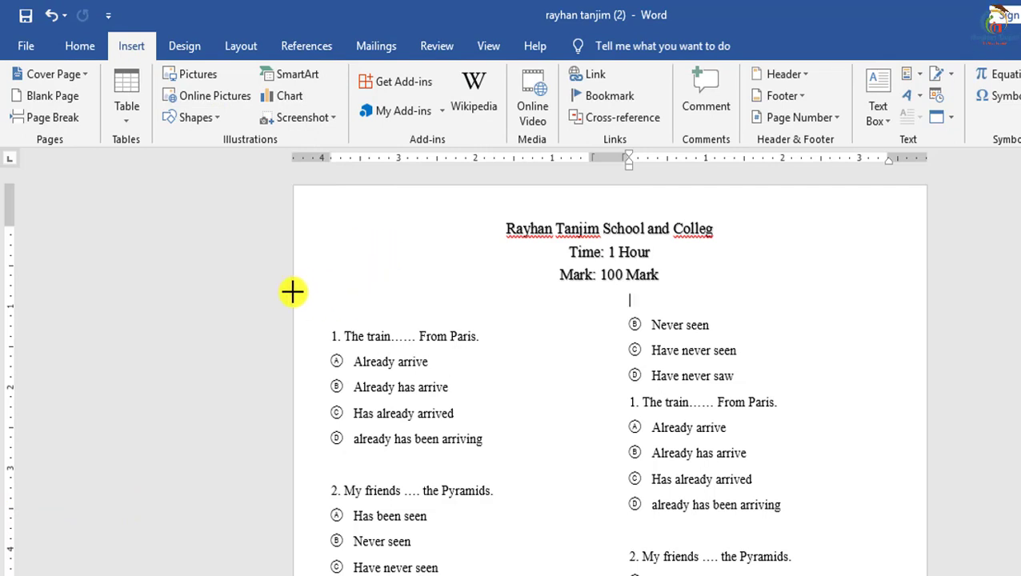
{"action": "left_click_drag", "start_coordinate": [293, 292], "coordinate": [927, 293]}
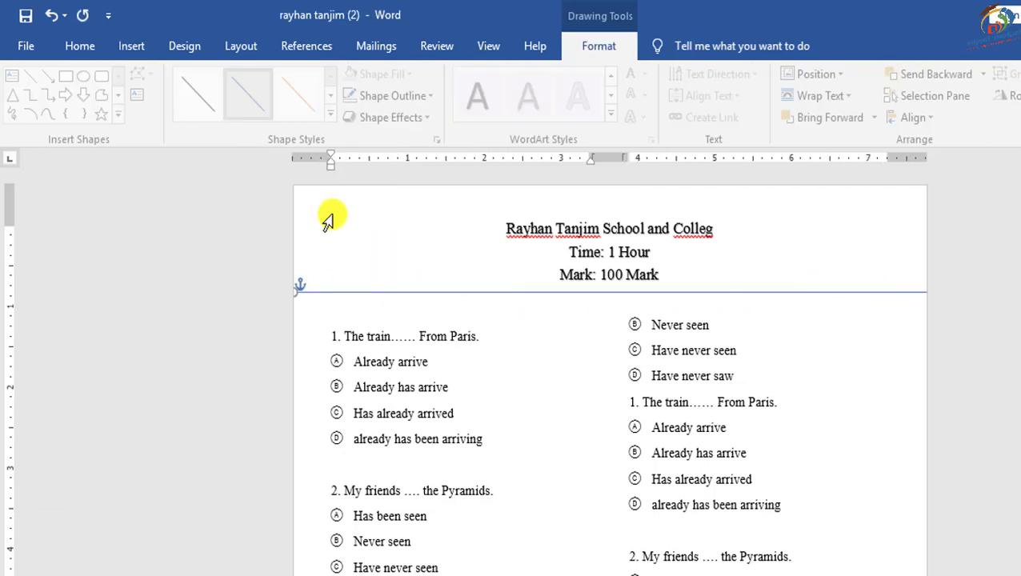
{"action": "left_click", "coordinate": [220, 108]}
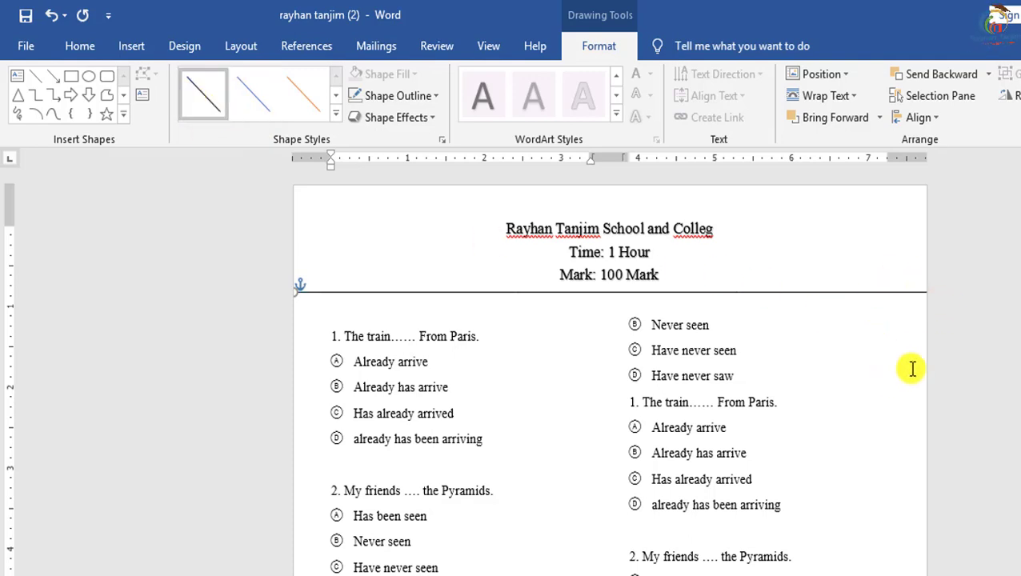
Correct 'Colleg' to 'College', leaving the flagged school name unchanged.
{"action": "right_click", "coordinate": [701, 229]}
{"action": "left_click", "coordinate": [610, 250]}
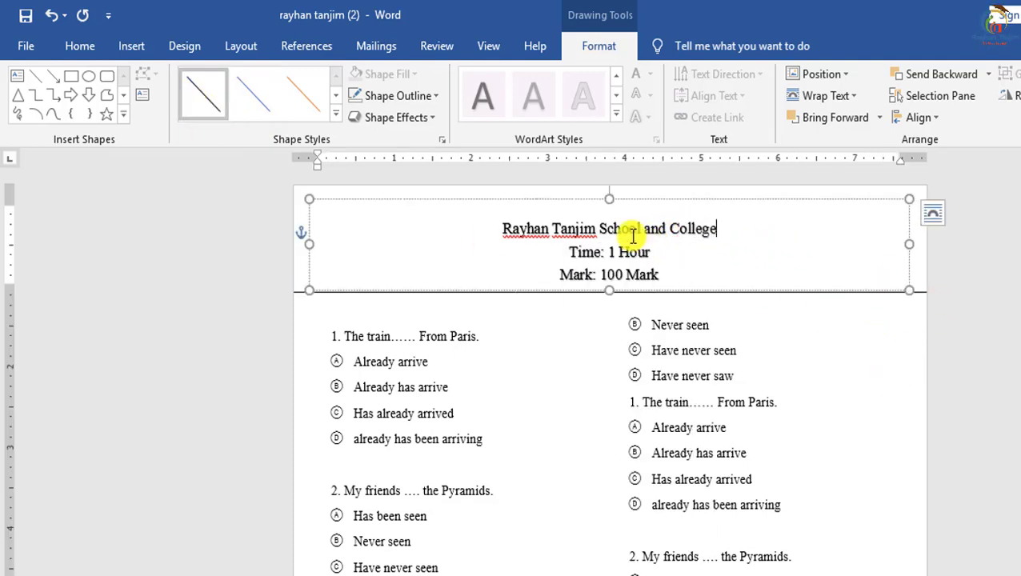
{"action": "right_click", "coordinate": [564, 228]}
{"action": "left_click", "coordinate": [728, 226]}
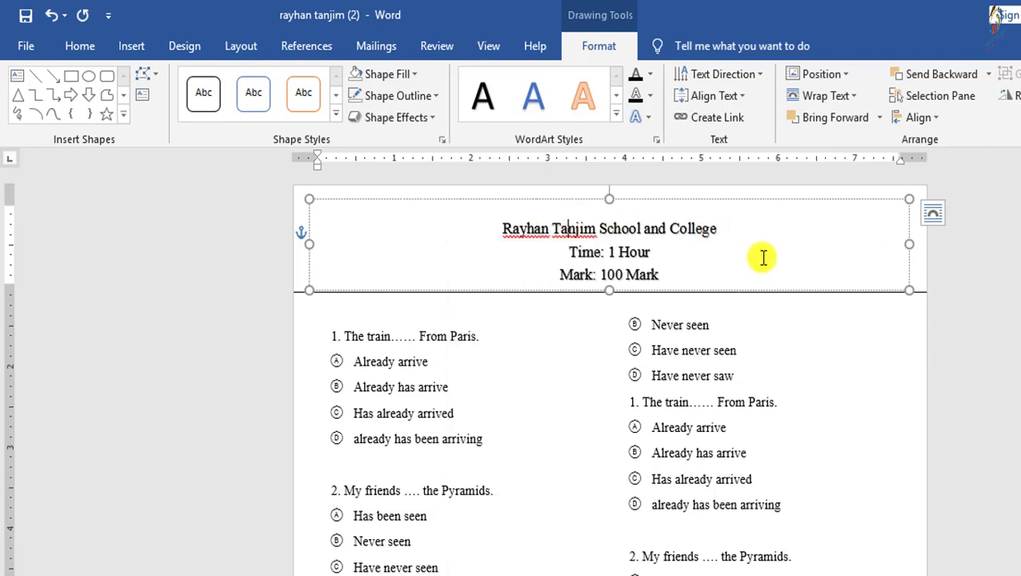
{"action": "left_click", "coordinate": [918, 369]}
Review the whole quiz document, then bring up its print preview with Ctrl+P.
{"action": "scroll", "coordinate": [736, 422], "scroll_direction": "down", "scroll_amount": 3}
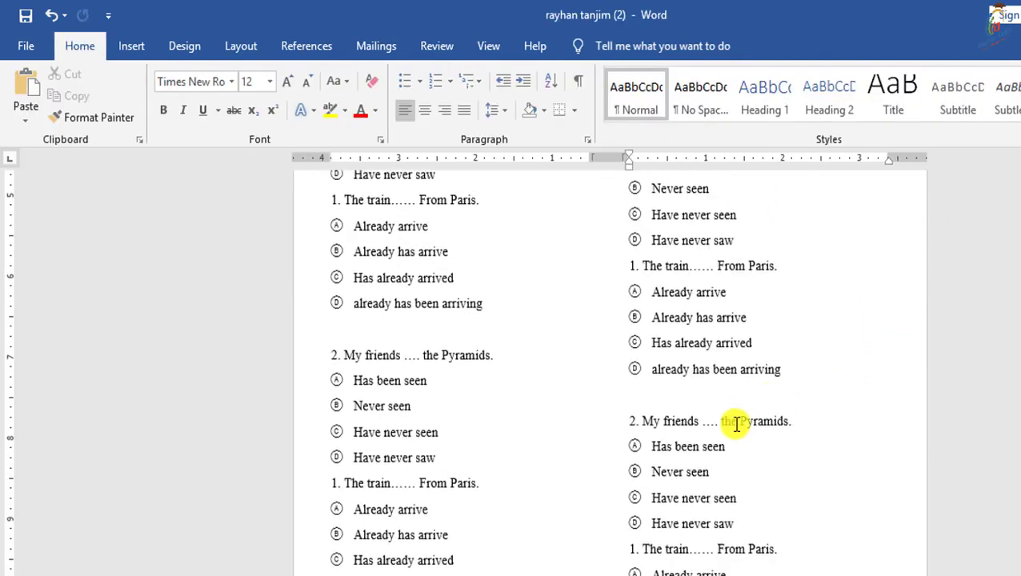
{"action": "scroll", "coordinate": [736, 424], "scroll_direction": "down", "scroll_amount": 5}
{"action": "scroll", "coordinate": [736, 426], "scroll_direction": "down", "scroll_amount": 3}
{"action": "scroll", "coordinate": [632, 444], "scroll_direction": "down", "scroll_amount": 7}
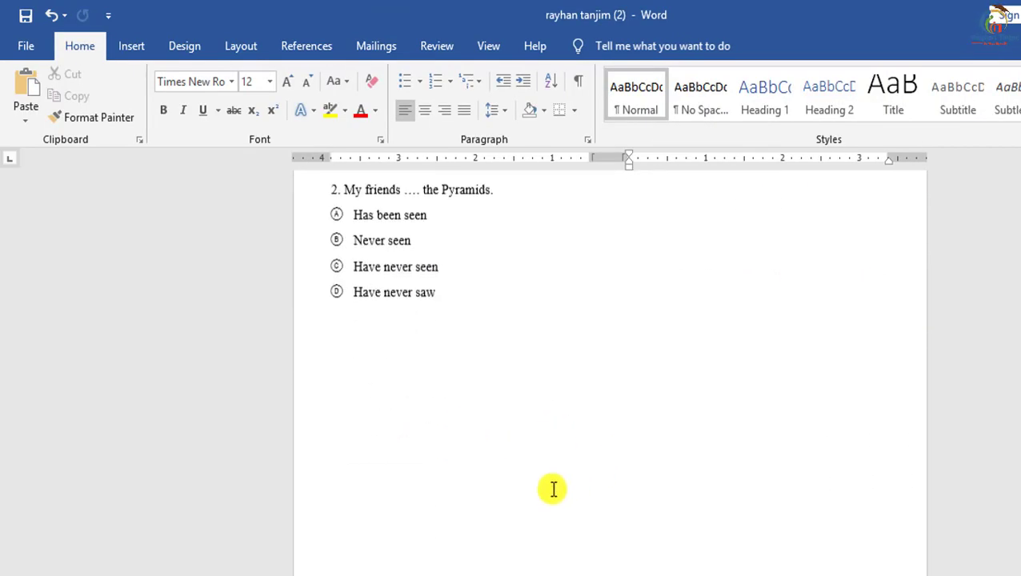
{"action": "scroll", "coordinate": [551, 487], "scroll_direction": "up", "scroll_amount": 6}
{"action": "scroll", "coordinate": [553, 489], "scroll_direction": "up", "scroll_amount": 6}
{"action": "scroll", "coordinate": [552, 485], "scroll_direction": "up", "scroll_amount": 2}
{"action": "scroll", "coordinate": [551, 485], "scroll_direction": "up", "scroll_amount": 5}
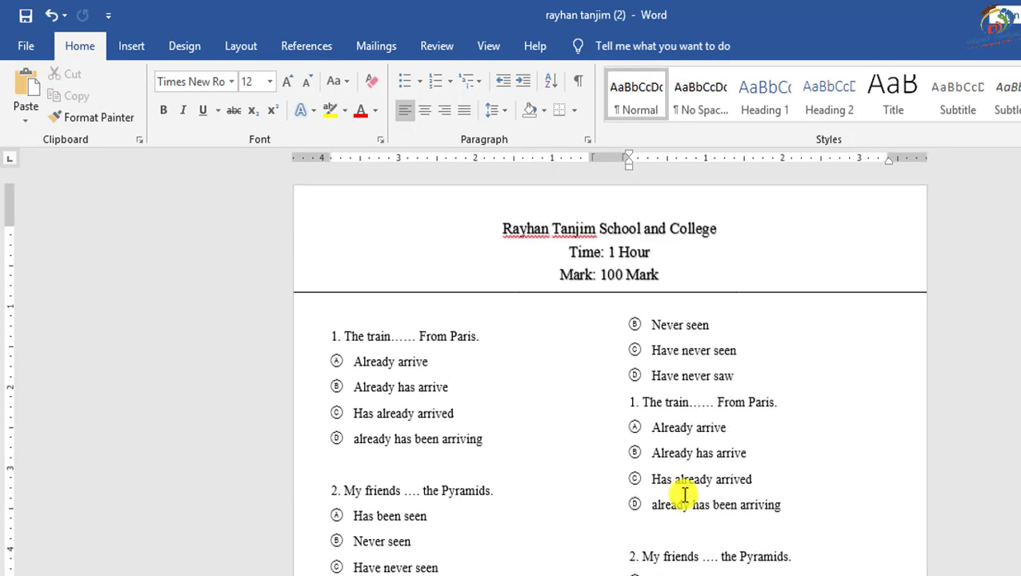
{"action": "key", "text": "ctrl+p"}
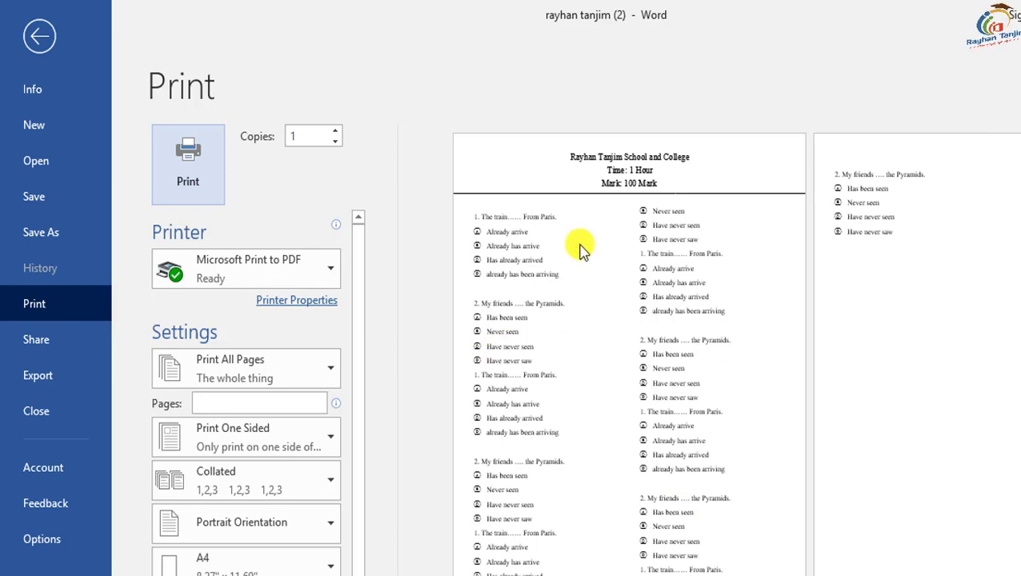